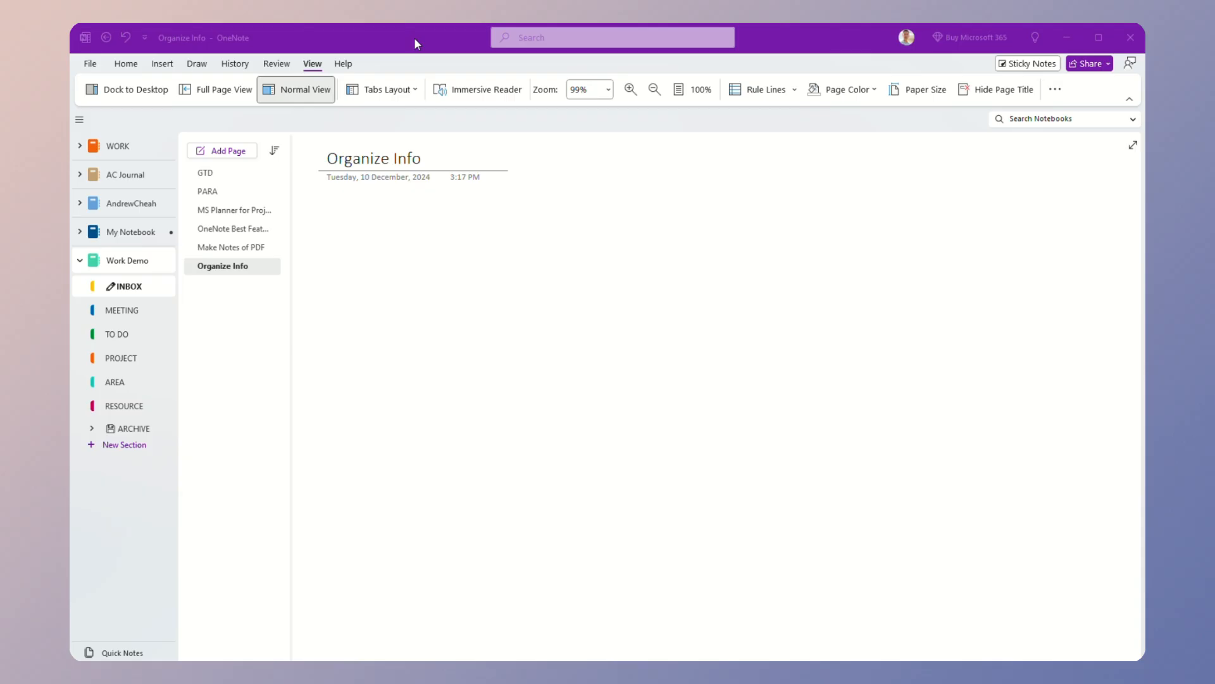
# Step: Switch to the web browser and bring up the Synerflex Consulting home page as the source for a screen clipping
pyautogui.click(163, 67)
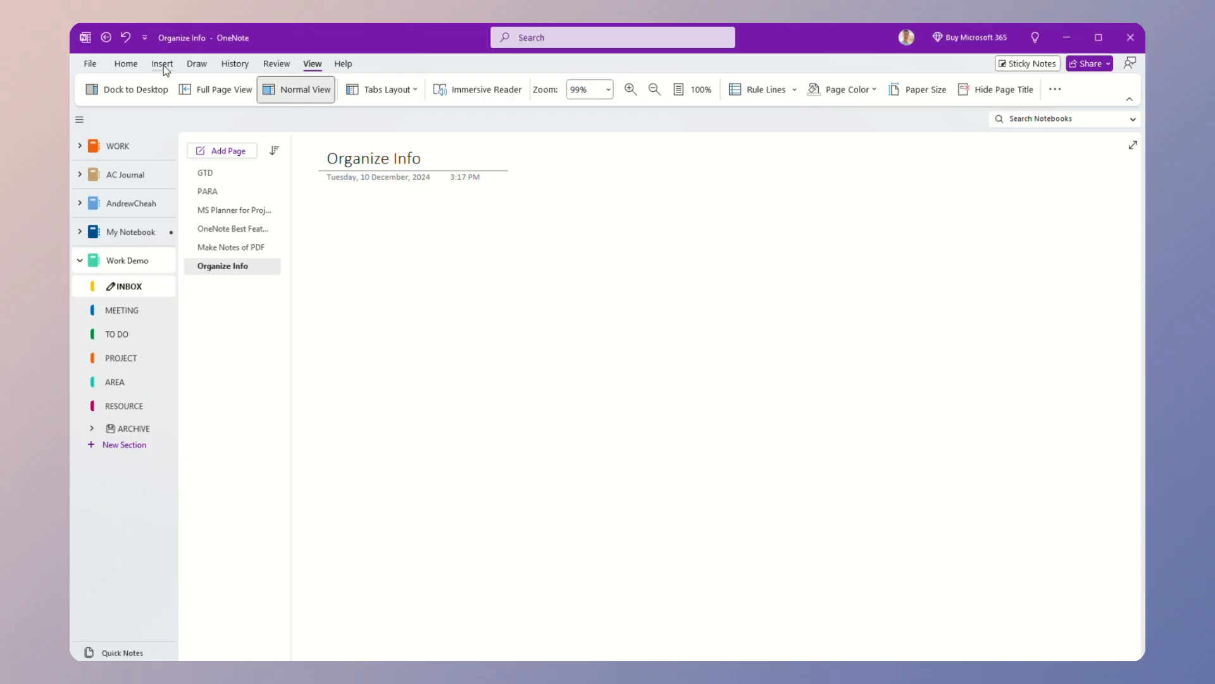
pyautogui.click(163, 64)
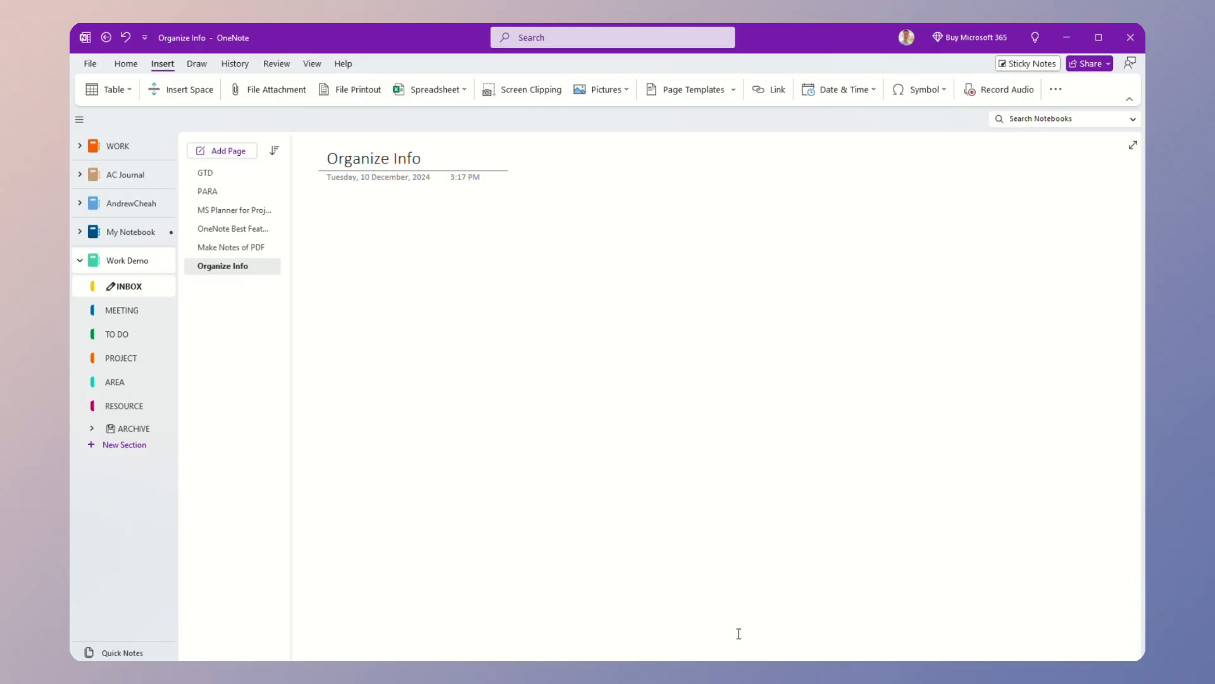
pyautogui.moveTo(670, 681)
pyautogui.click(696, 649)
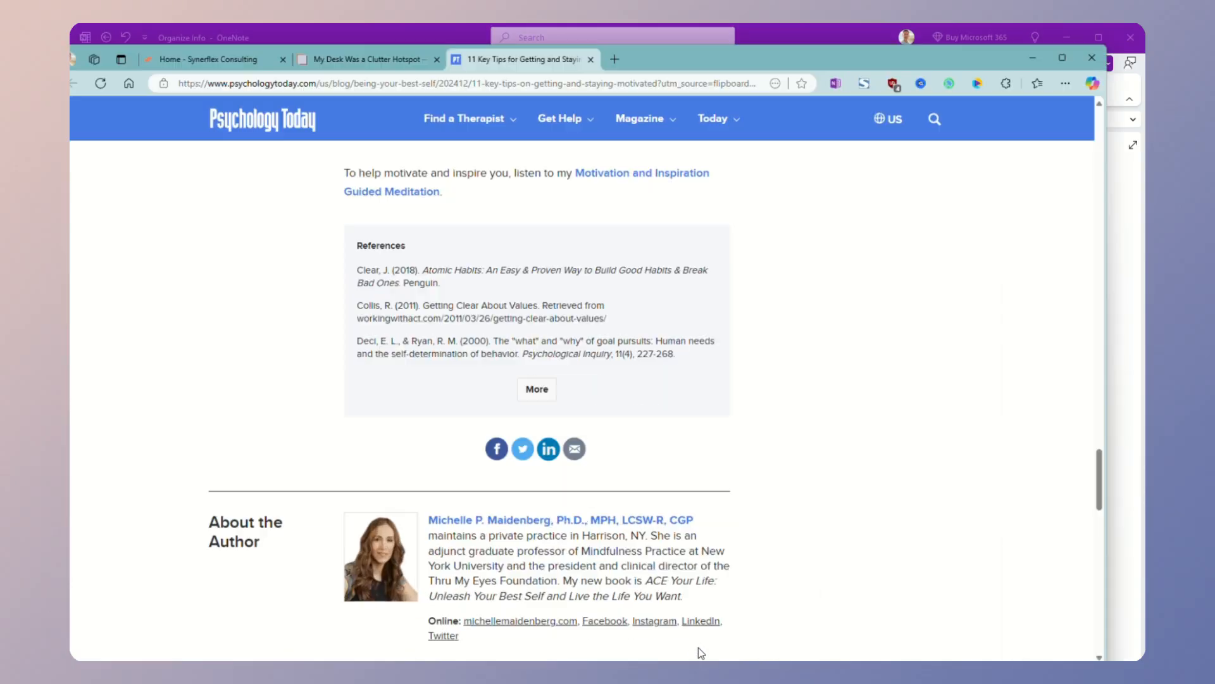
pyautogui.click(190, 39)
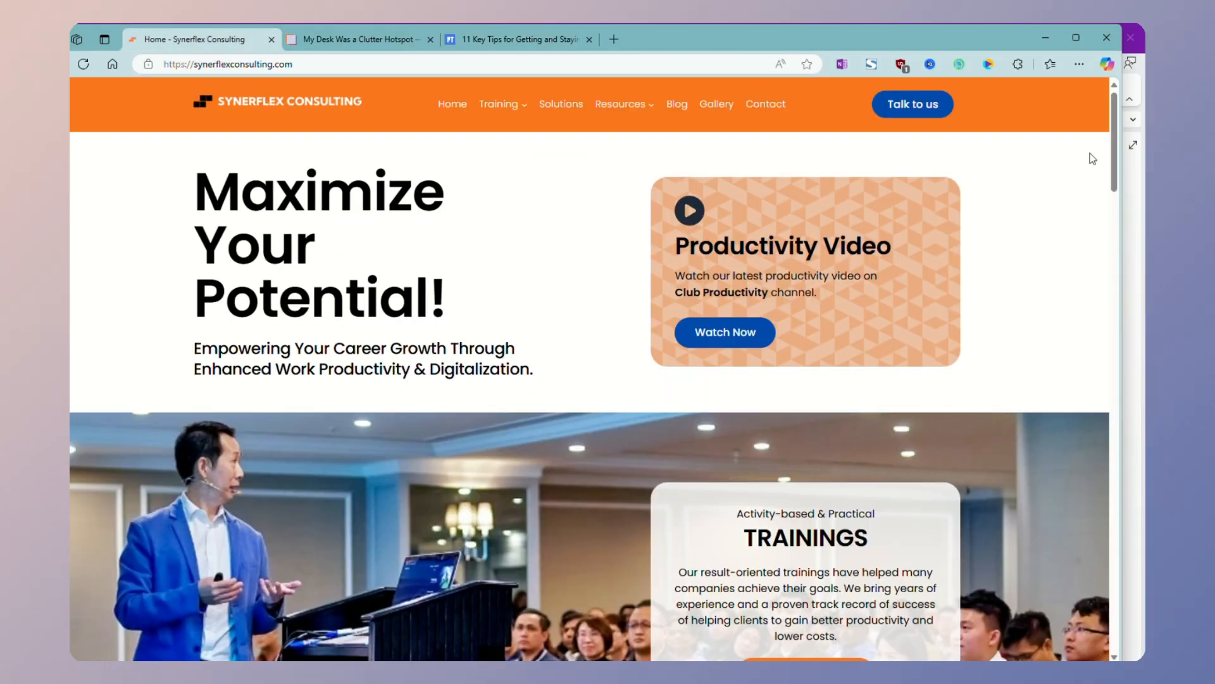
pyautogui.moveTo(1003, 37); pyautogui.dragTo(1026, 37)
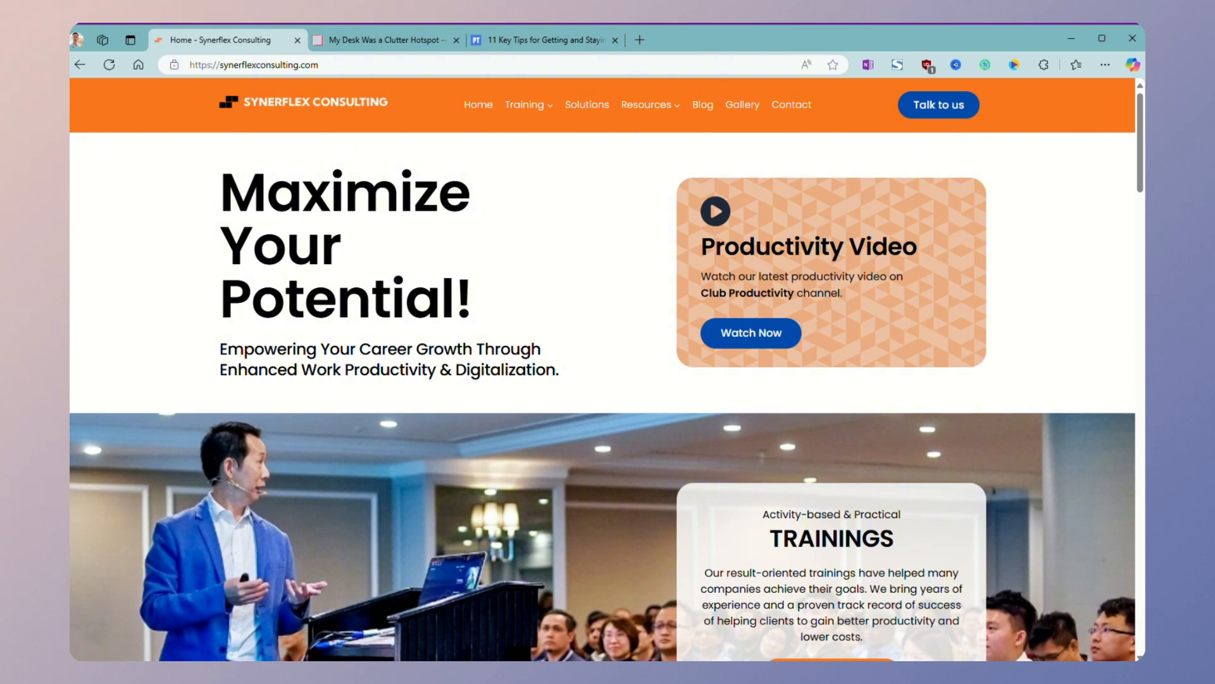
# Step: Insert a screen clipping of the site's "Maximize Your Potential!" headline and Productivity Video card into the Organize Info page in OneNote
pyautogui.hotkey('alt', 'Tab')
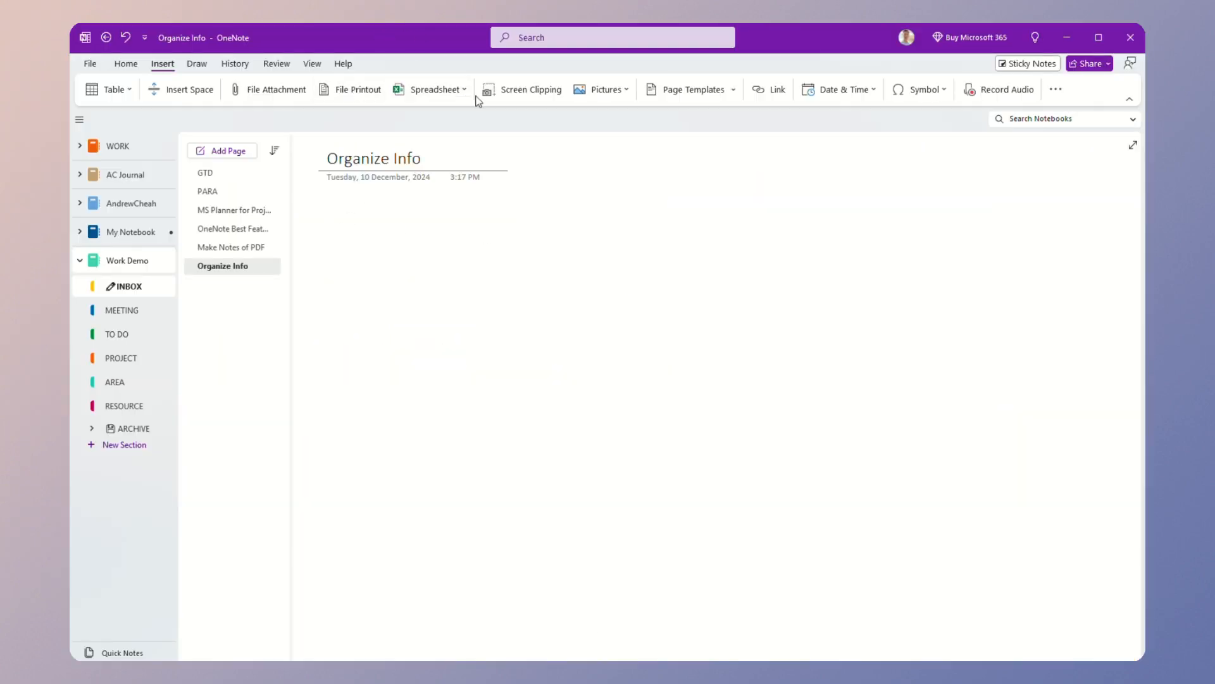
pyautogui.click(529, 90)
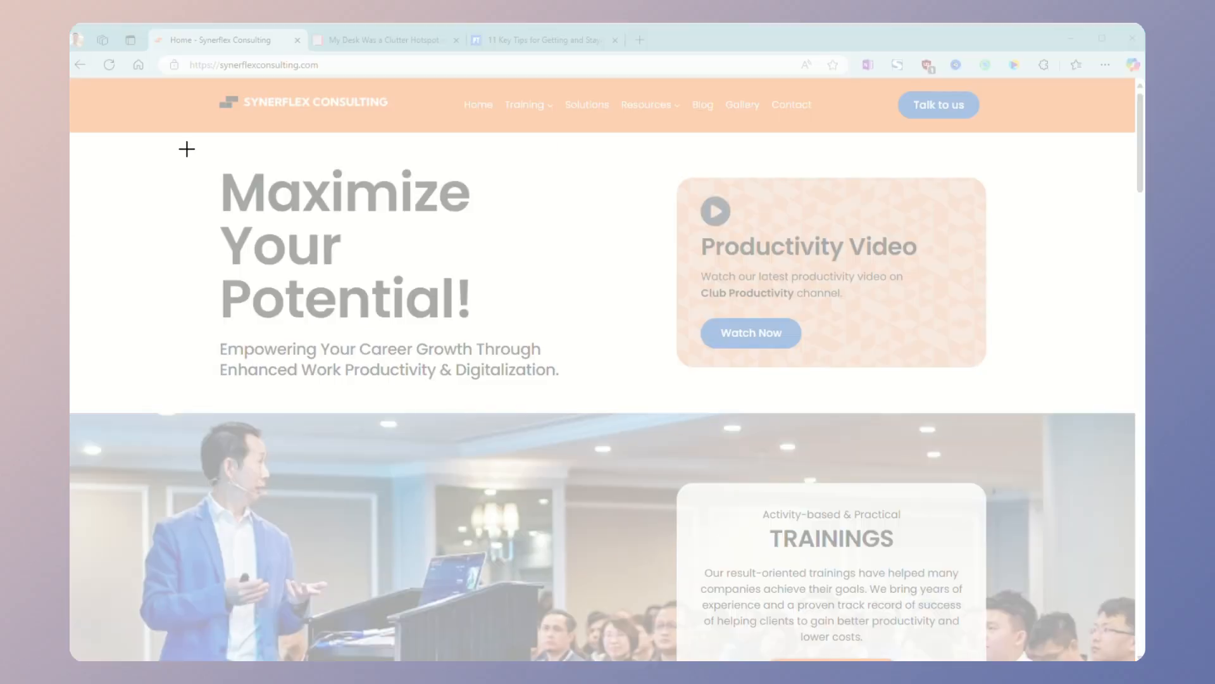
pyautogui.moveTo(187, 149); pyautogui.dragTo(1007, 394)
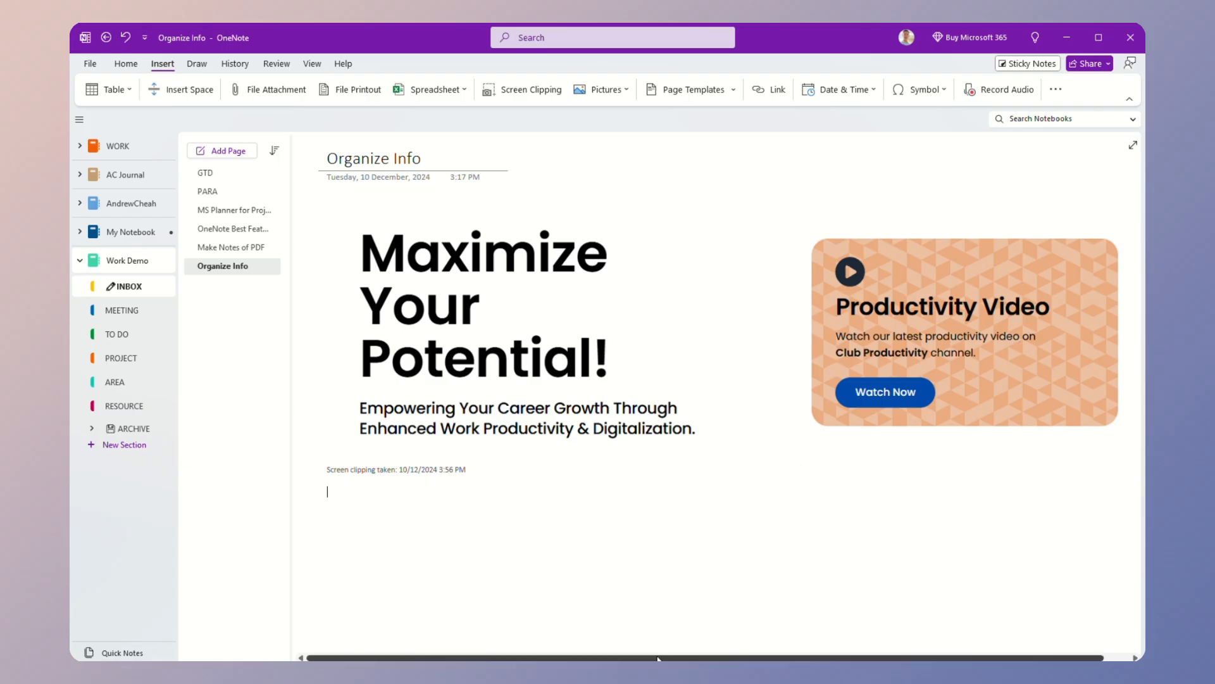
# Step: Shrink the inserted screen clipping proportionally to about 60 percent of its width
pyautogui.hscroll(1, 302, 492)
pyautogui.click(883, 393)
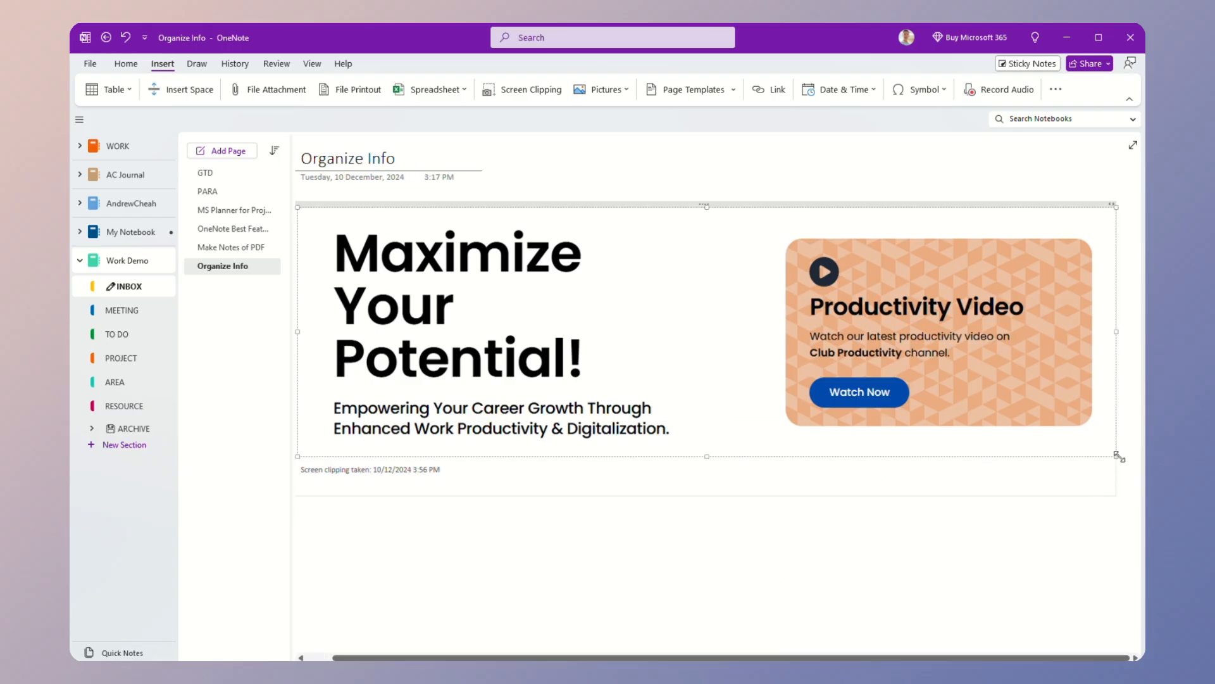
pyautogui.moveTo(1119, 456); pyautogui.dragTo(800, 351)
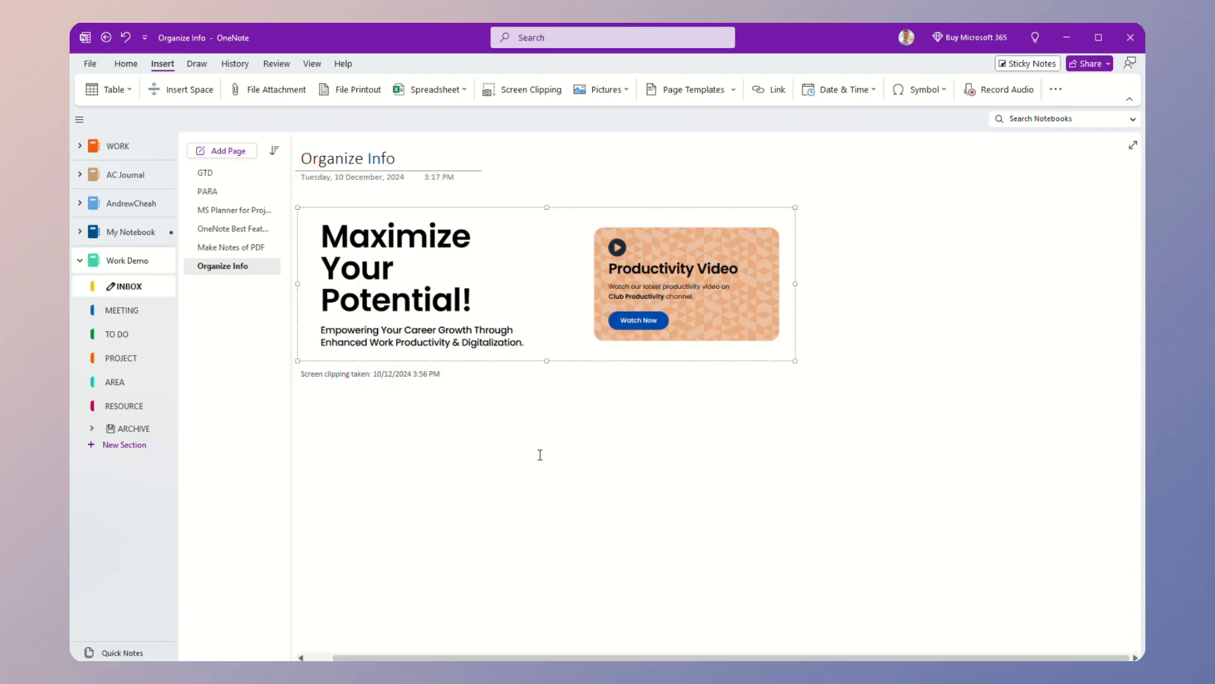
# Step: Switch back to the browser and open the Microsoft Edge Add-ons store from the extensions list
pyautogui.click(1073, 38)
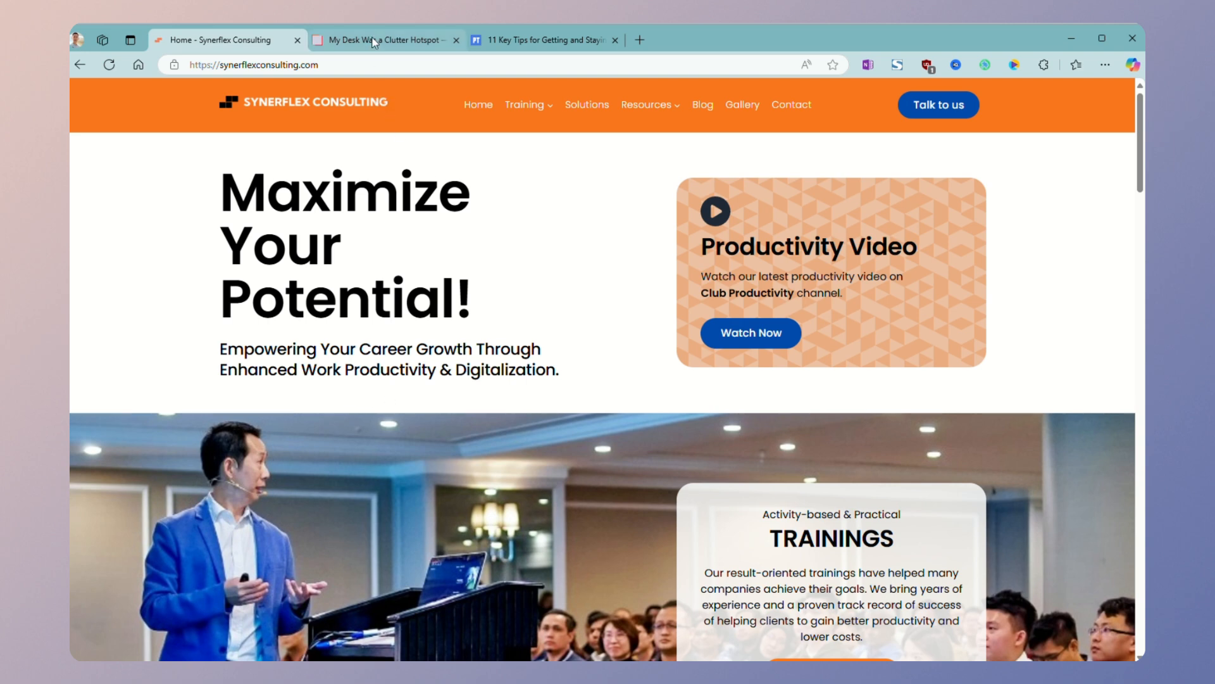
pyautogui.moveTo(374, 43)
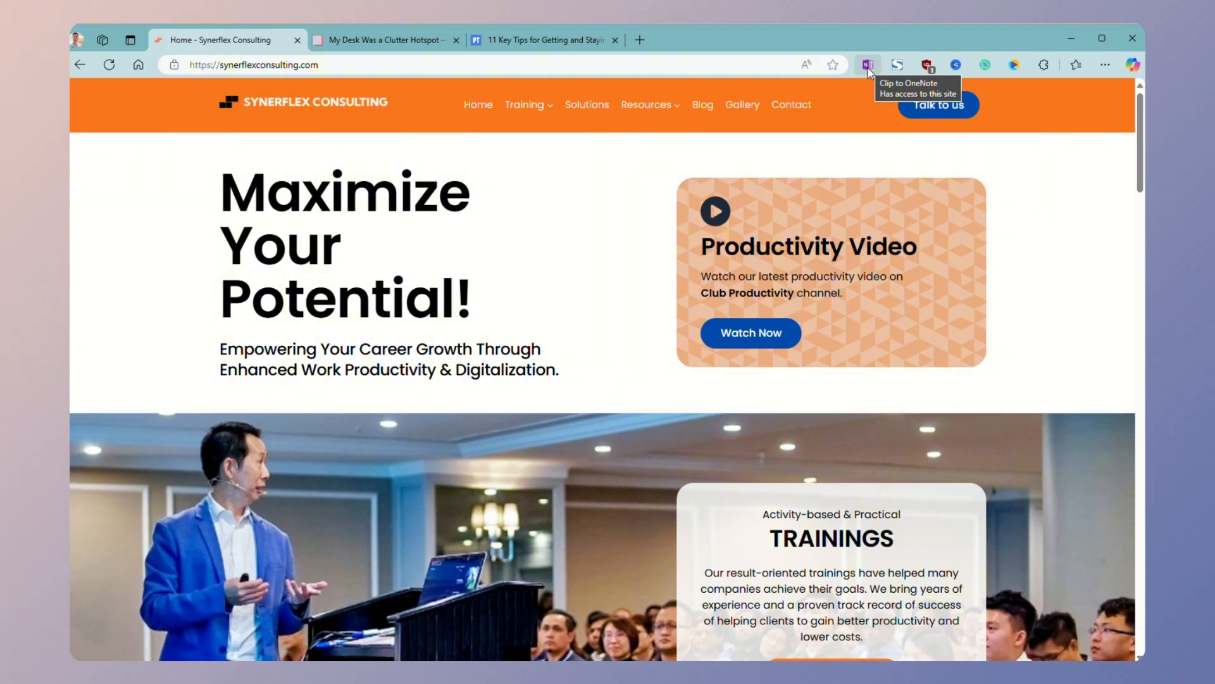
pyautogui.click(1105, 65)
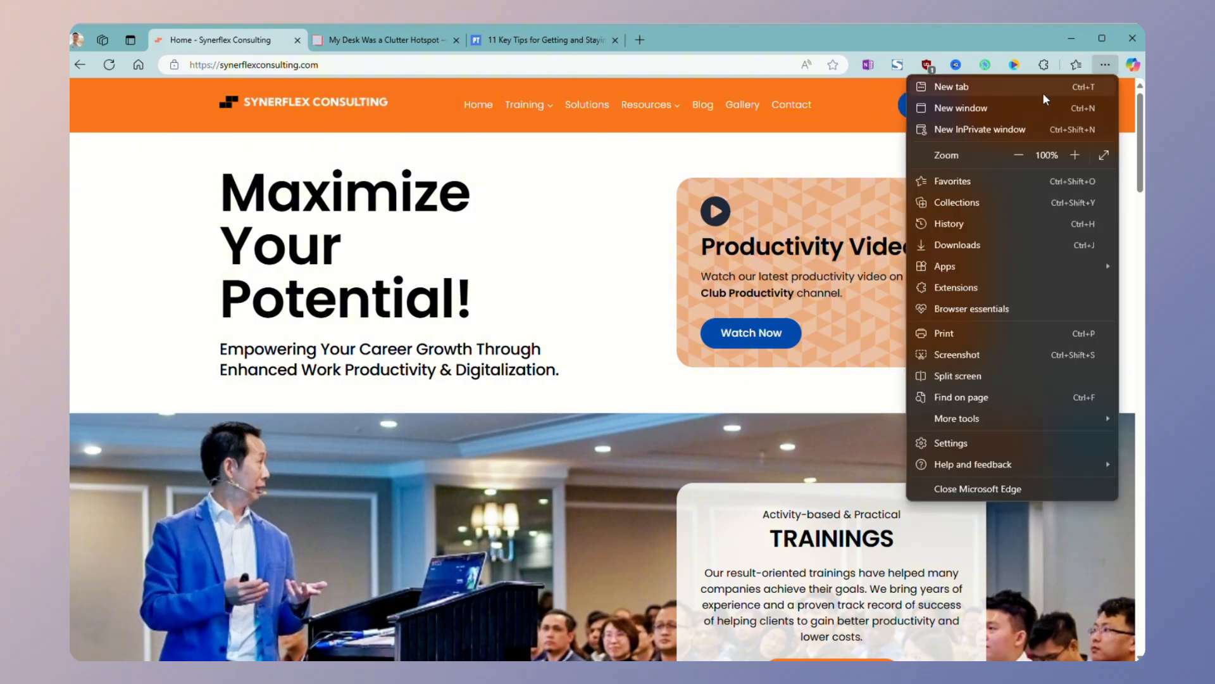
pyautogui.click(956, 288)
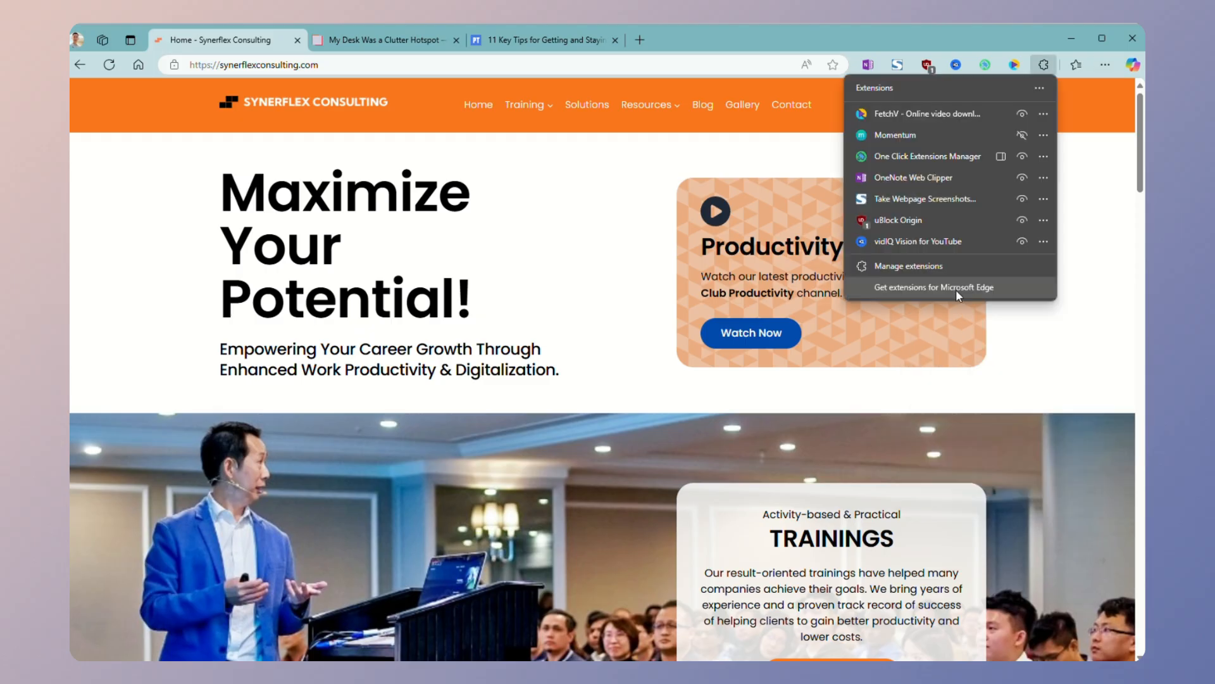
pyautogui.click(912, 288)
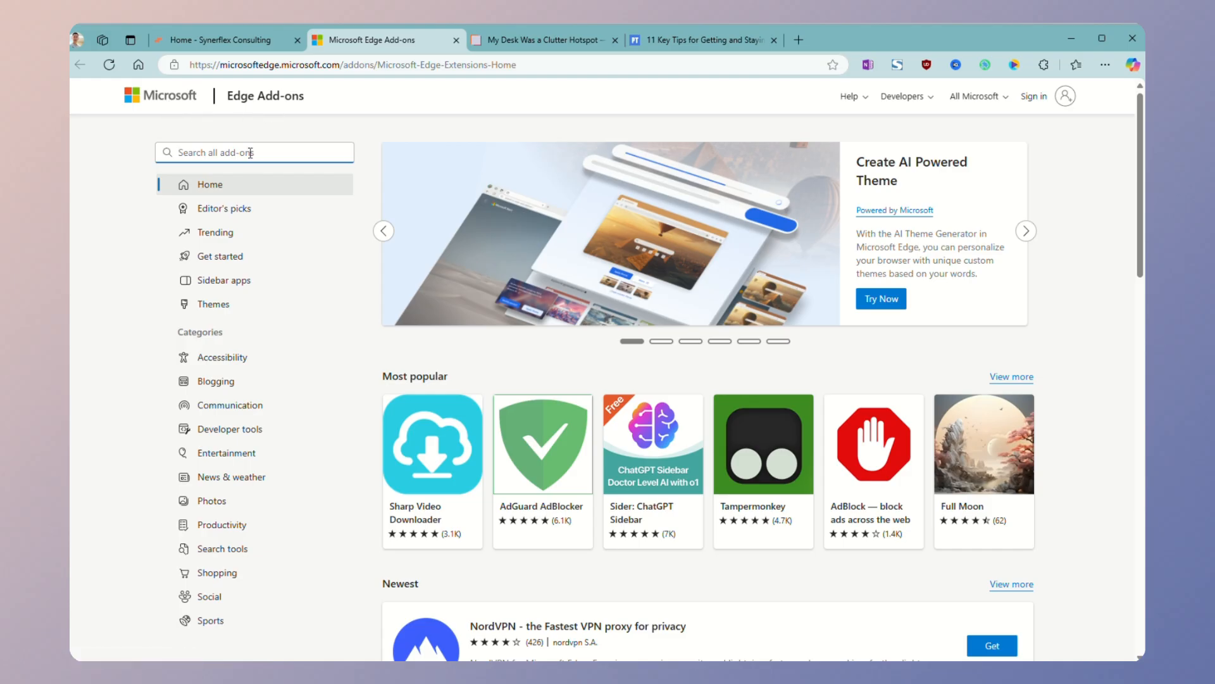
# Step: Search the add-ons store for "onenote web", view the OneNote Web Clipper listing, and close the store page
pyautogui.write('onenote')
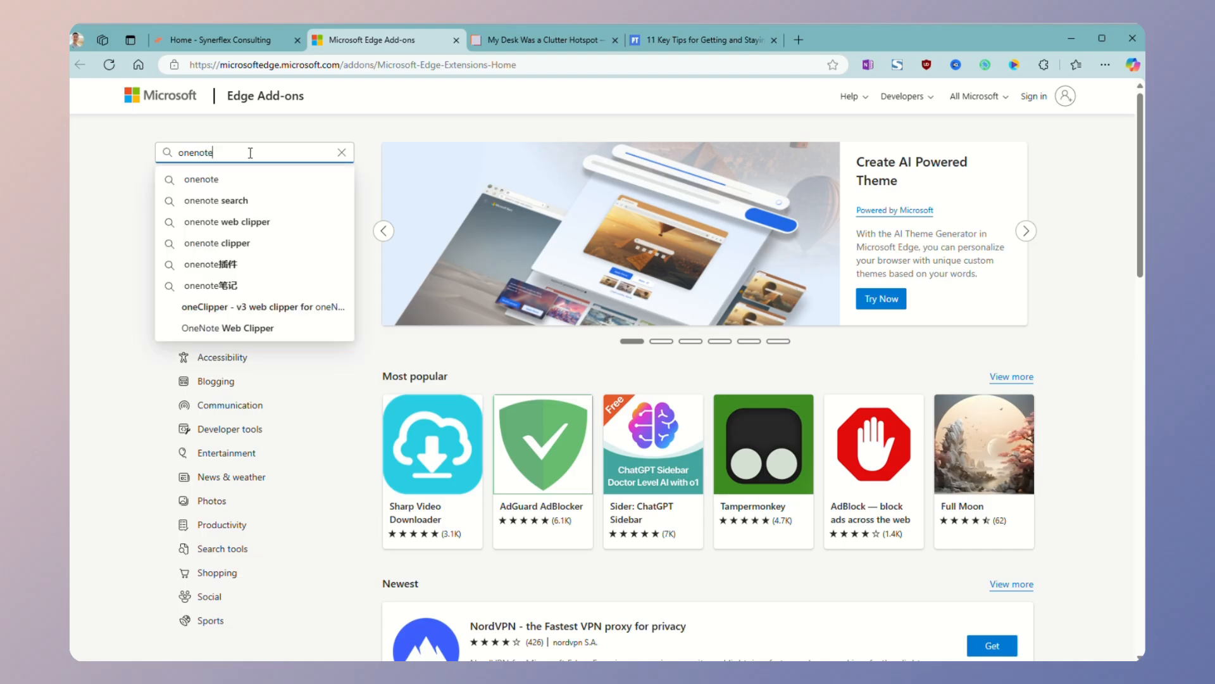
pyautogui.write(' we')
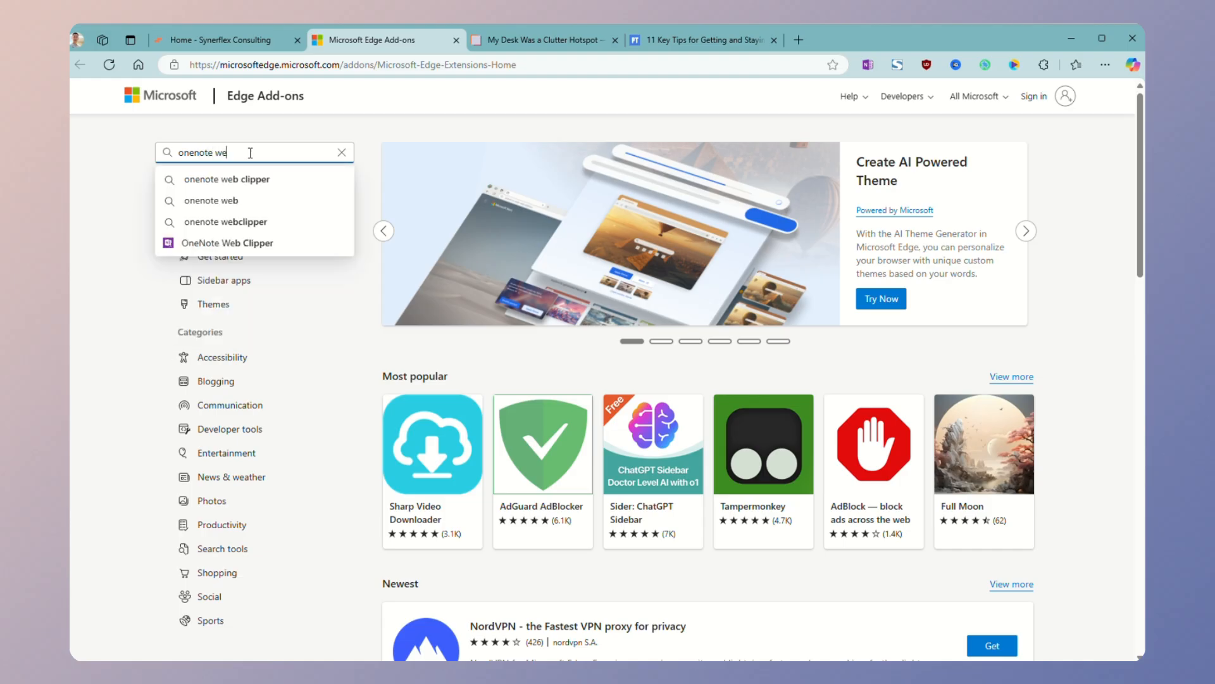
pyautogui.write('b')
pyautogui.click(254, 244)
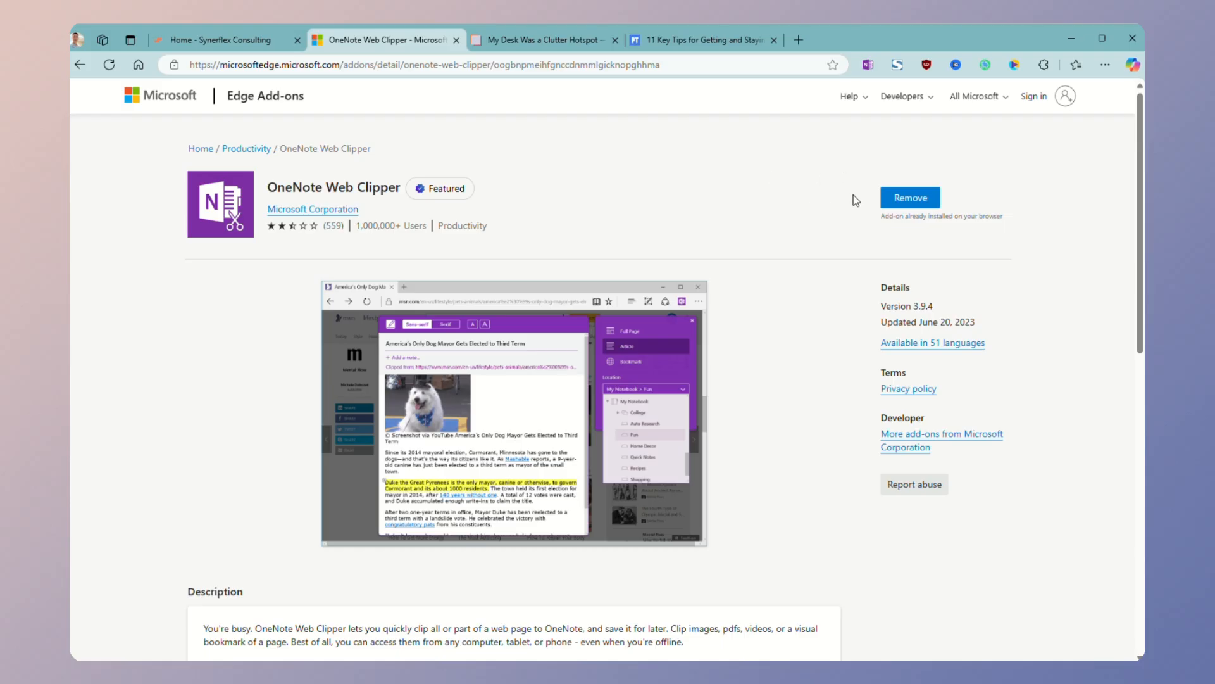
pyautogui.hotkey('ctrl', 'w')
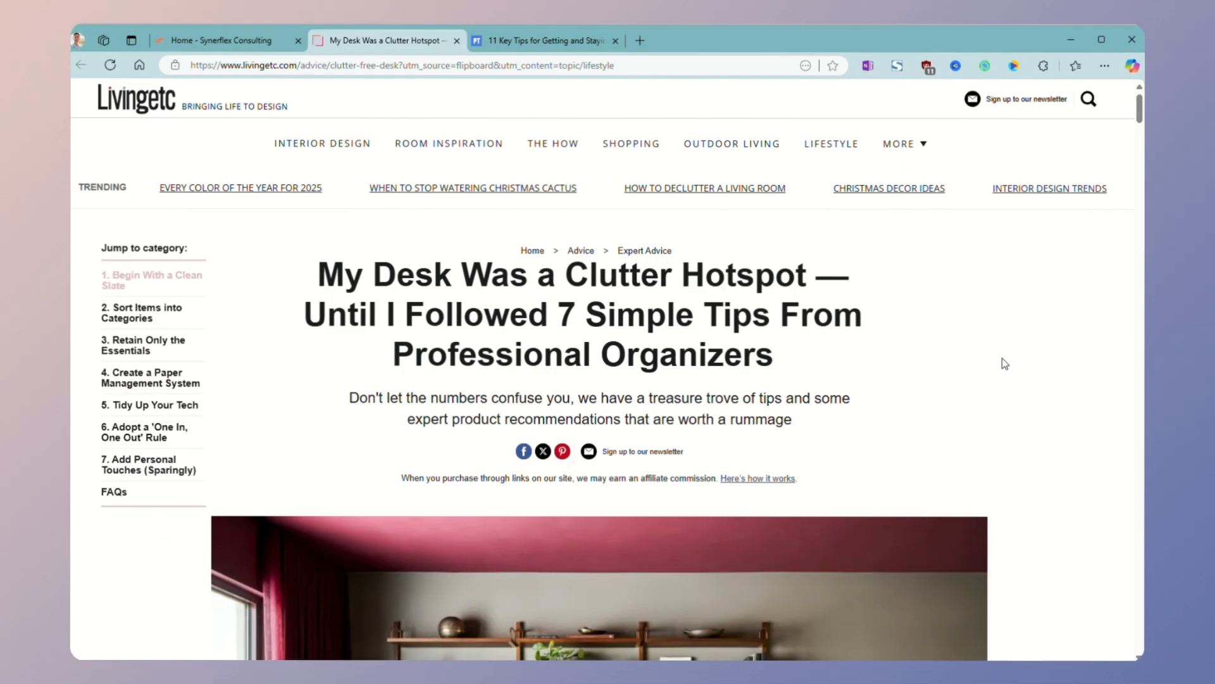
# Step: Clip the full Livingetc desk clutter article page to the INBOX section of WORK - Demo with OneNote Web Clipper
pyautogui.click(868, 65)
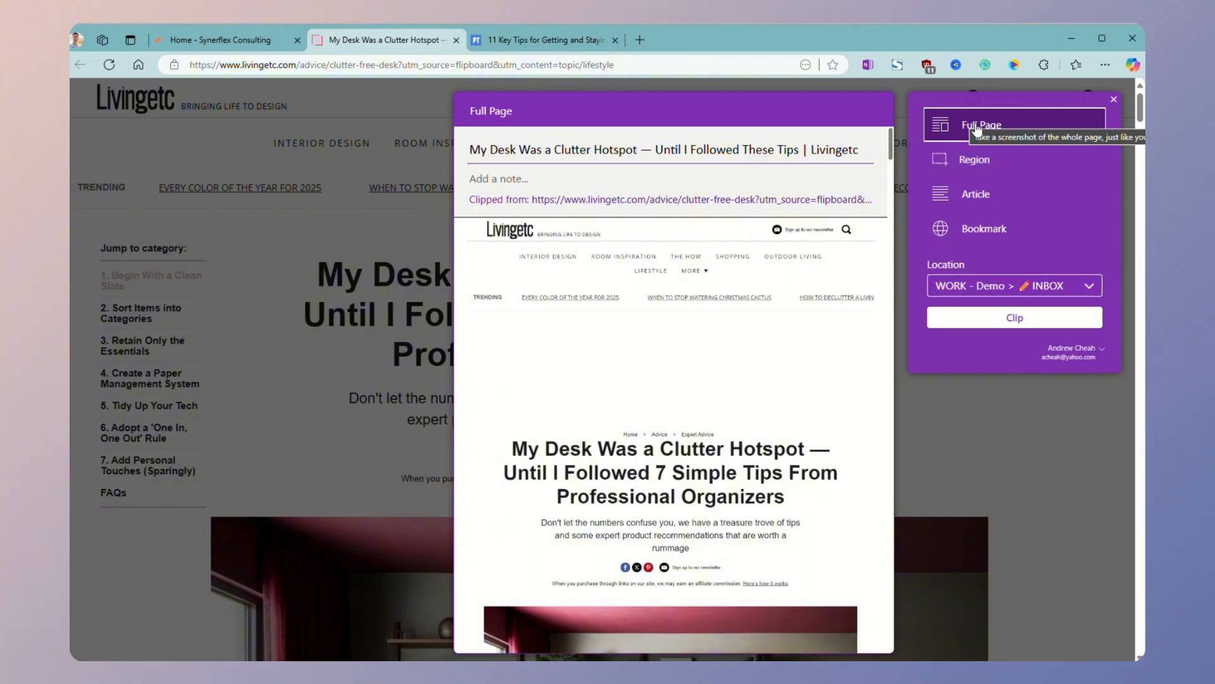
pyautogui.scroll(-10, 631, 330)
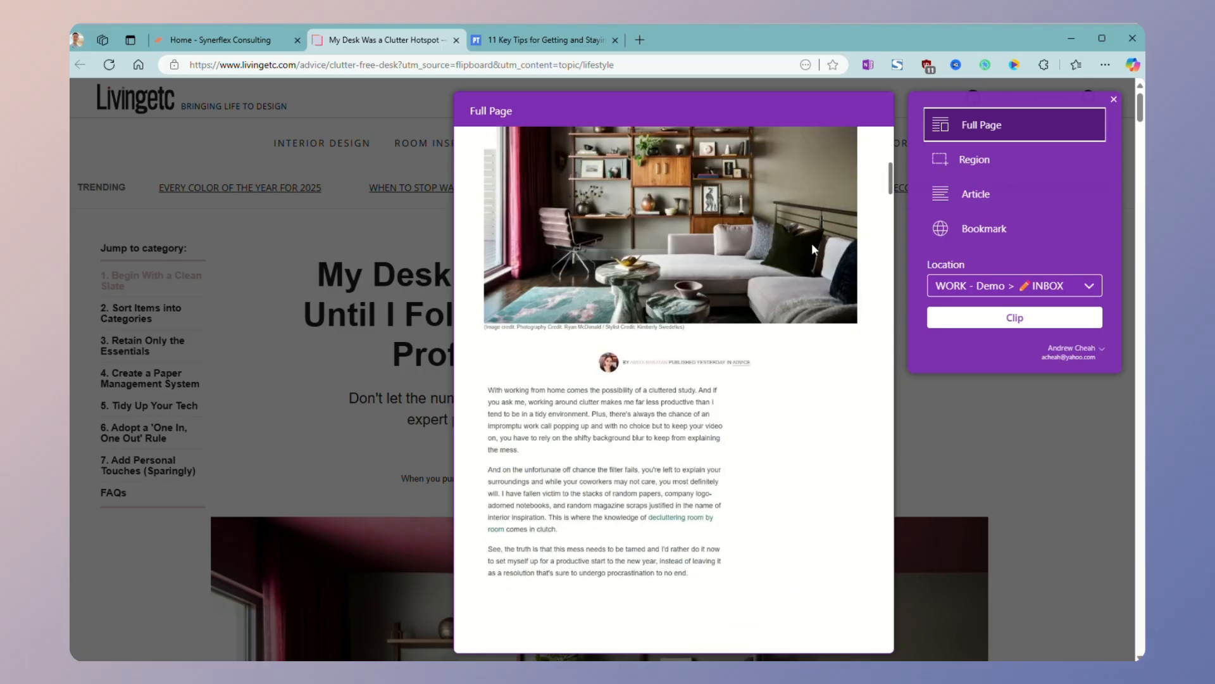
pyautogui.moveTo(891, 177); pyautogui.dragTo(867, 140)
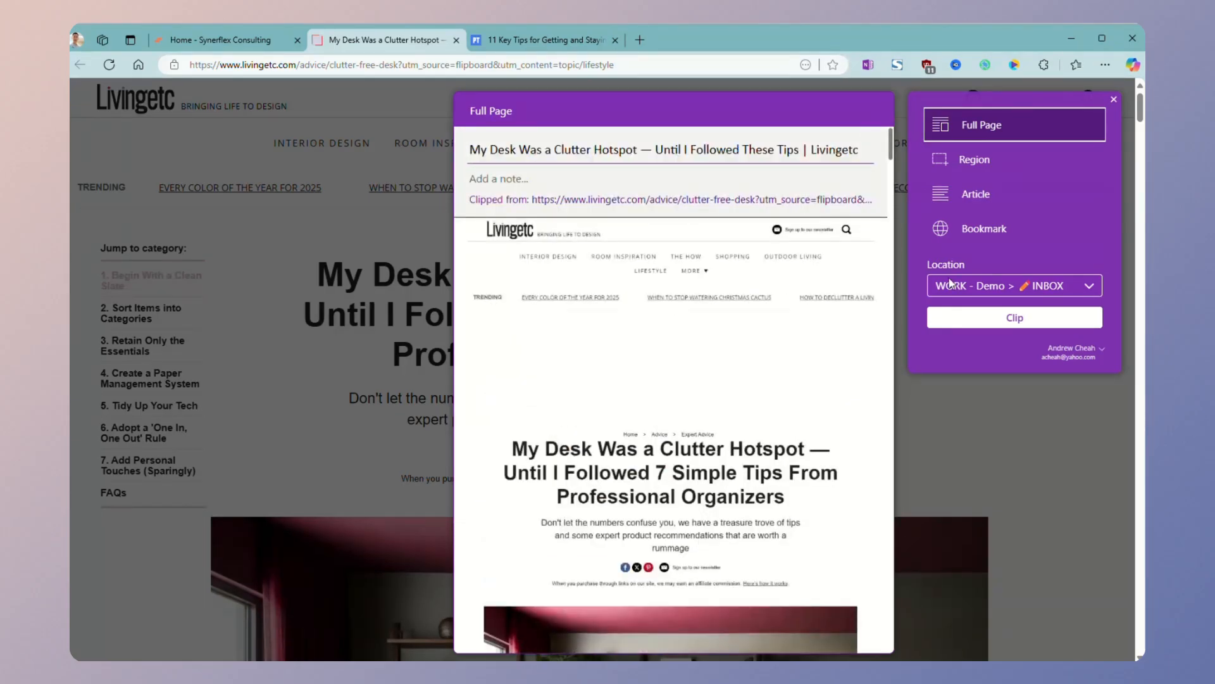
pyautogui.click(1091, 288)
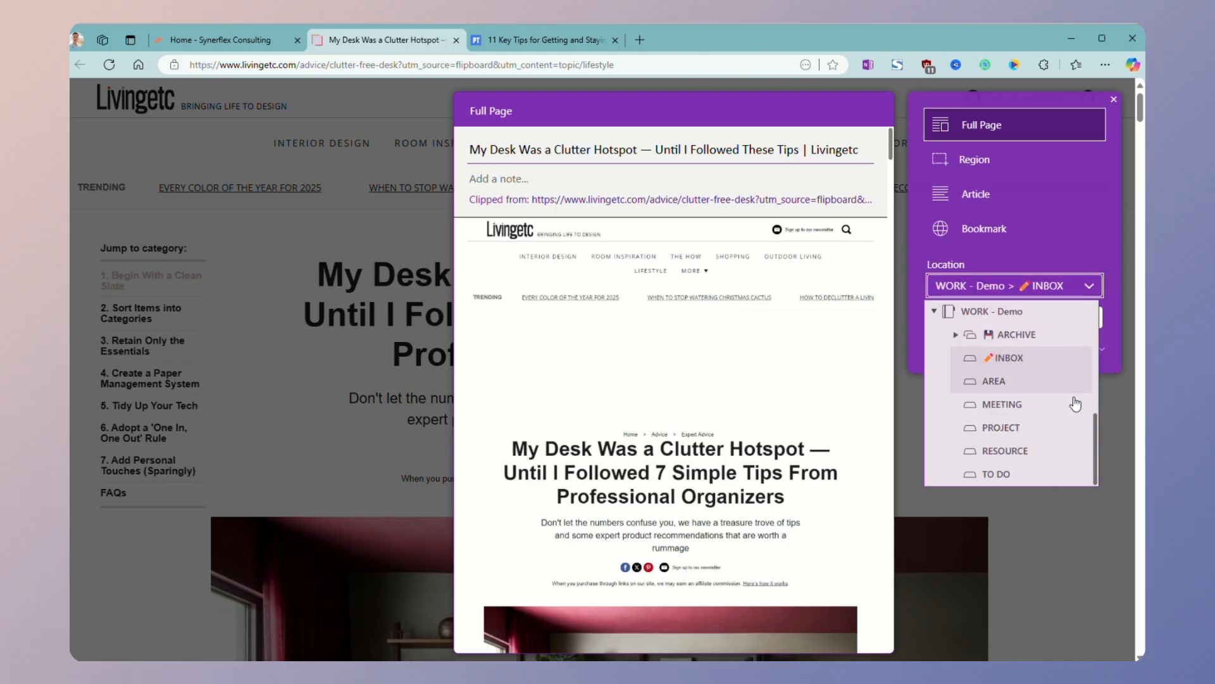
pyautogui.moveTo(1097, 442)
pyautogui.mouseDown()
pyautogui.moveTo(1104, 374)
pyautogui.moveTo(1098, 444)
pyautogui.mouseUp()
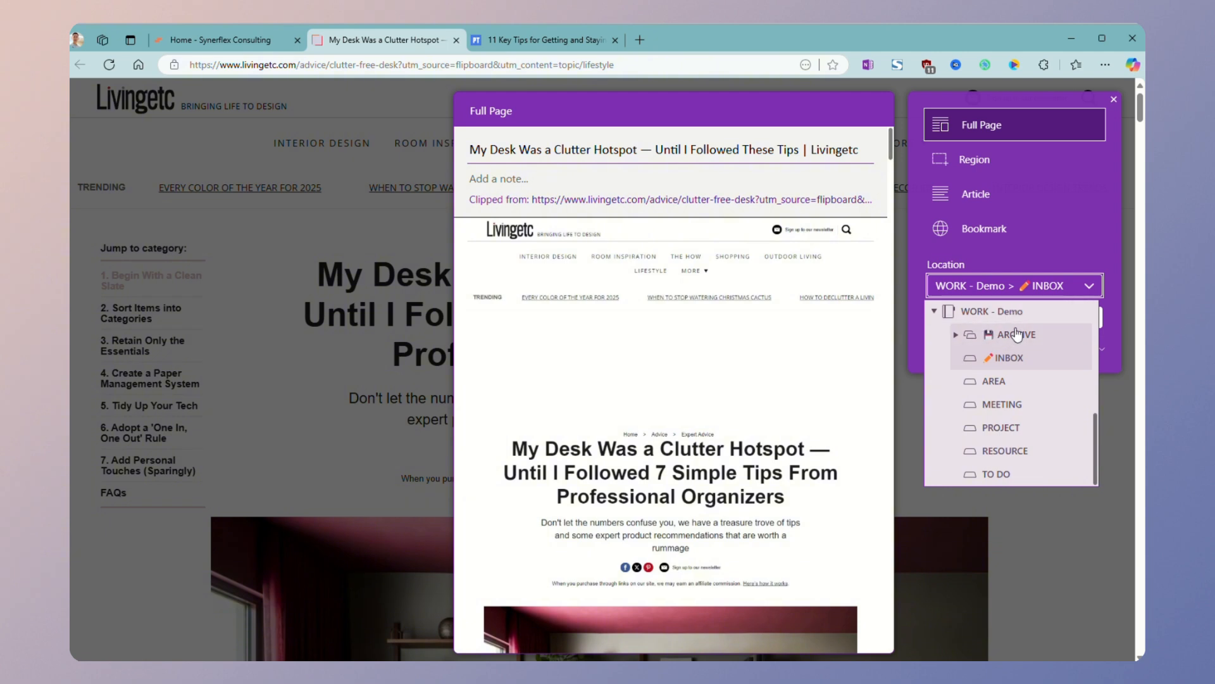
pyautogui.click(1005, 359)
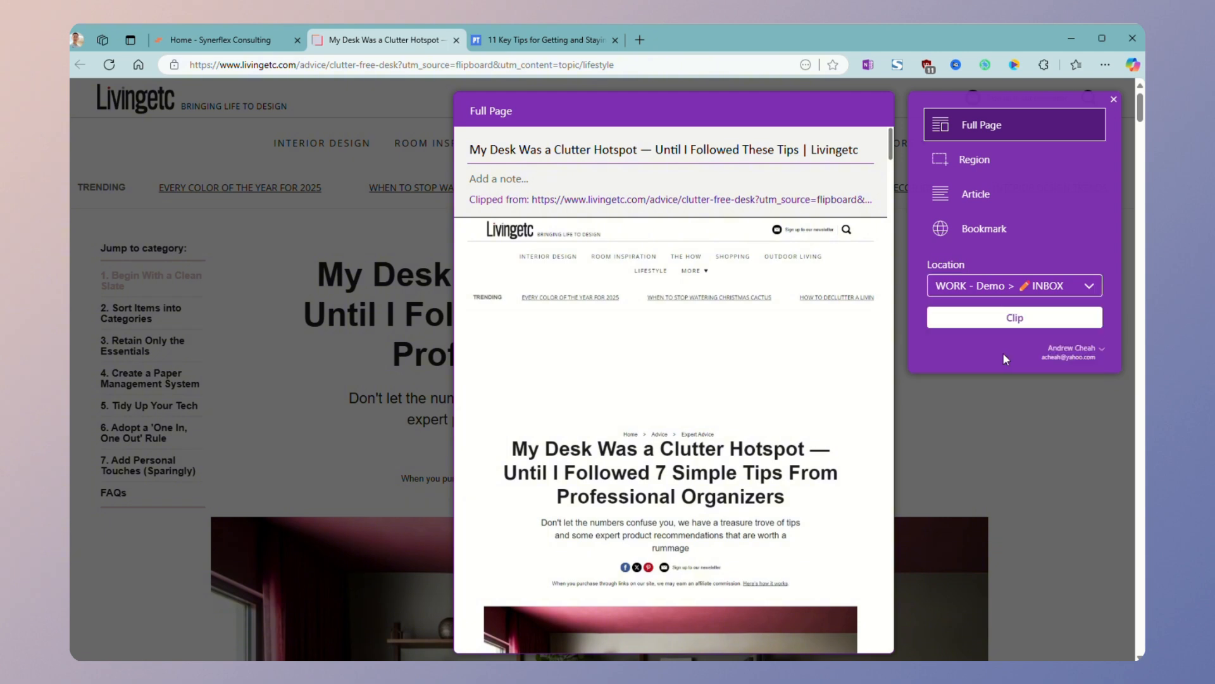
pyautogui.click(1005, 319)
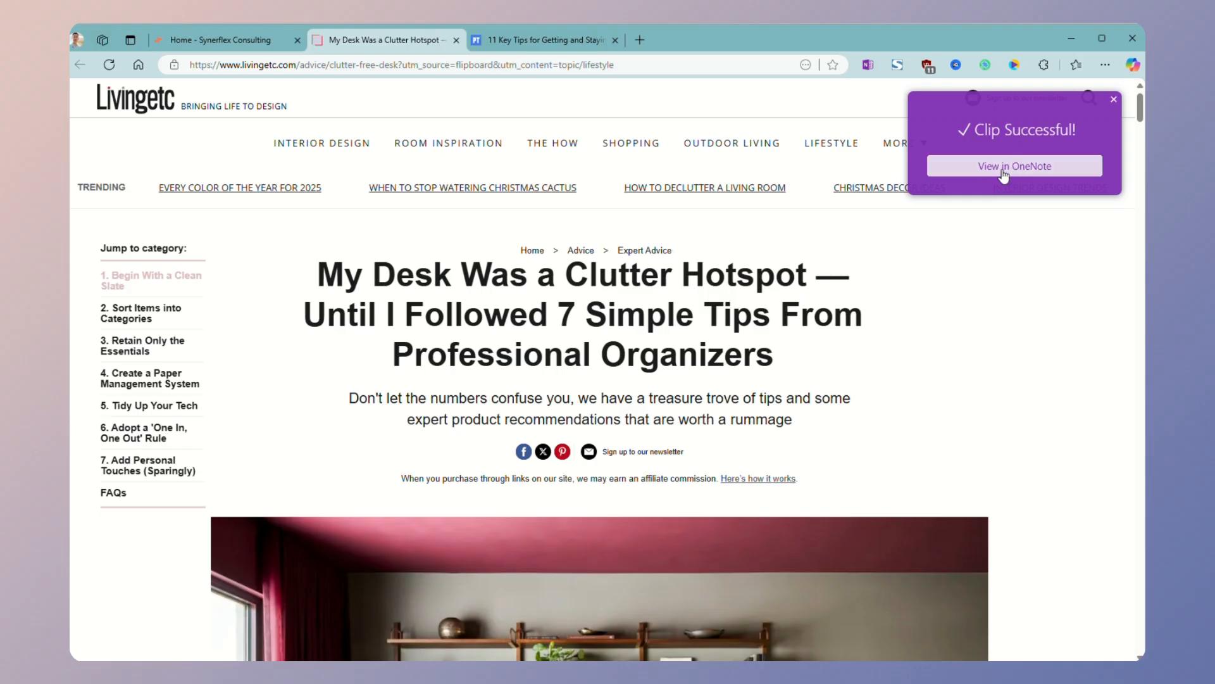
# Step: Switch to OneNote, sync the Work Demo notebook, and view the clipped desk clutter article page in INBOX
pyautogui.click(1004, 171)
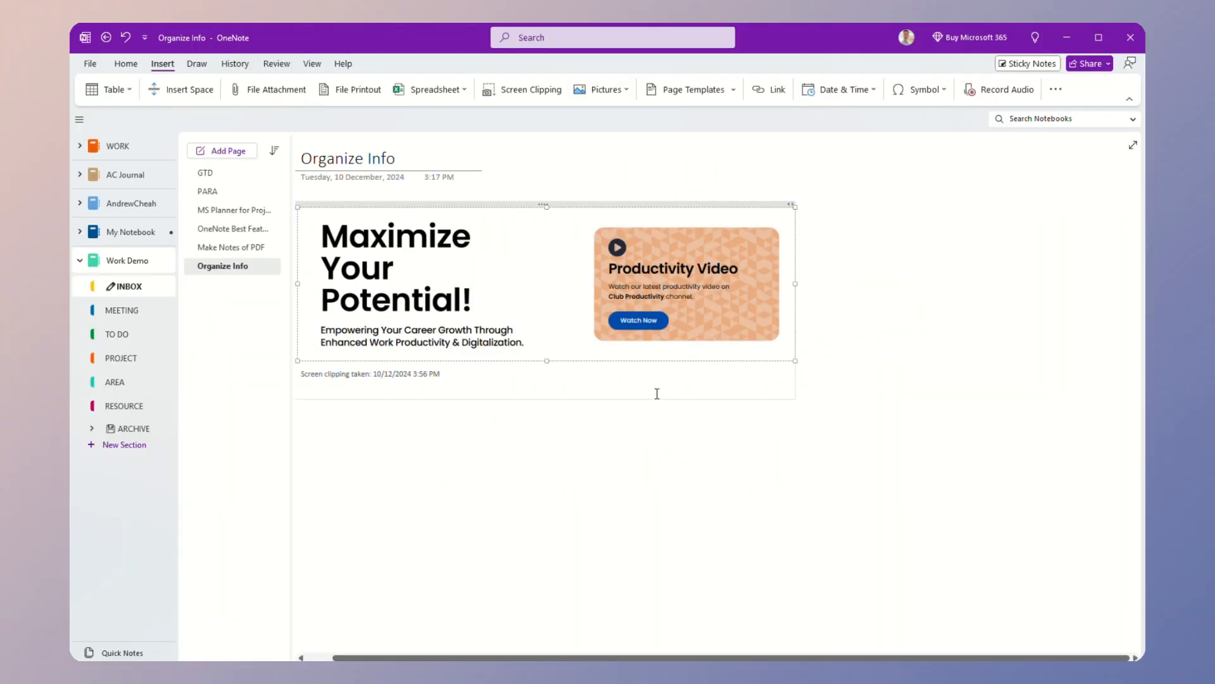
pyautogui.rightClick(135, 262)
pyautogui.click(209, 269)
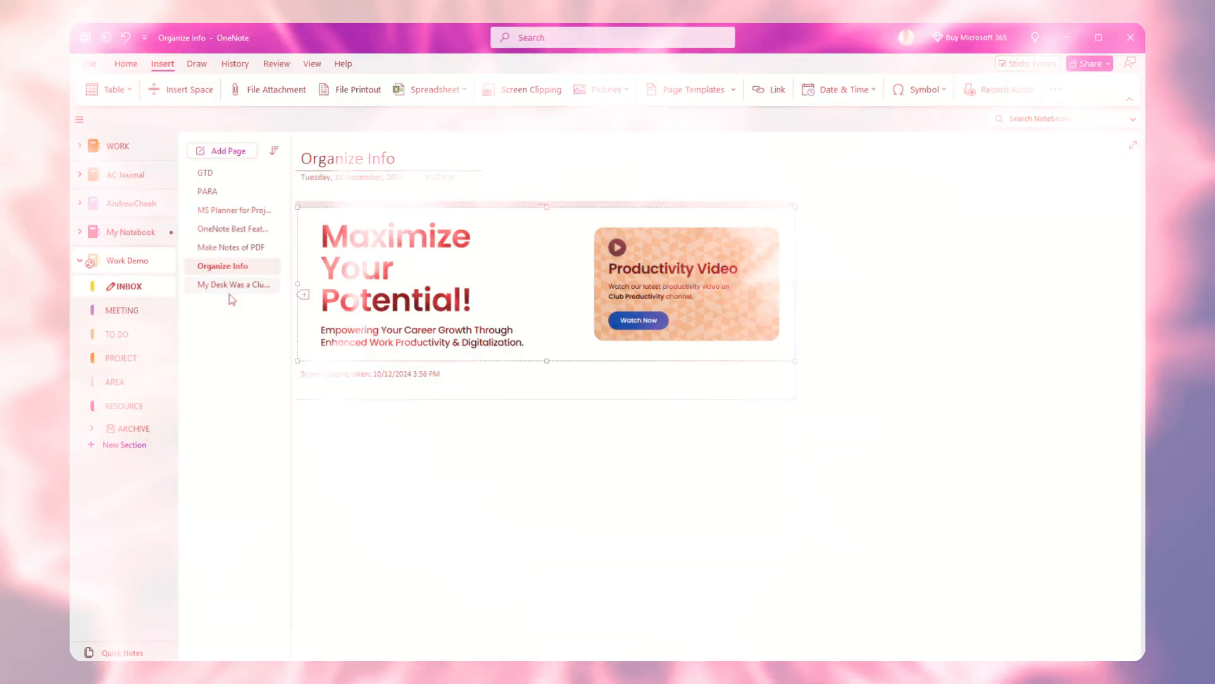
pyautogui.click(230, 286)
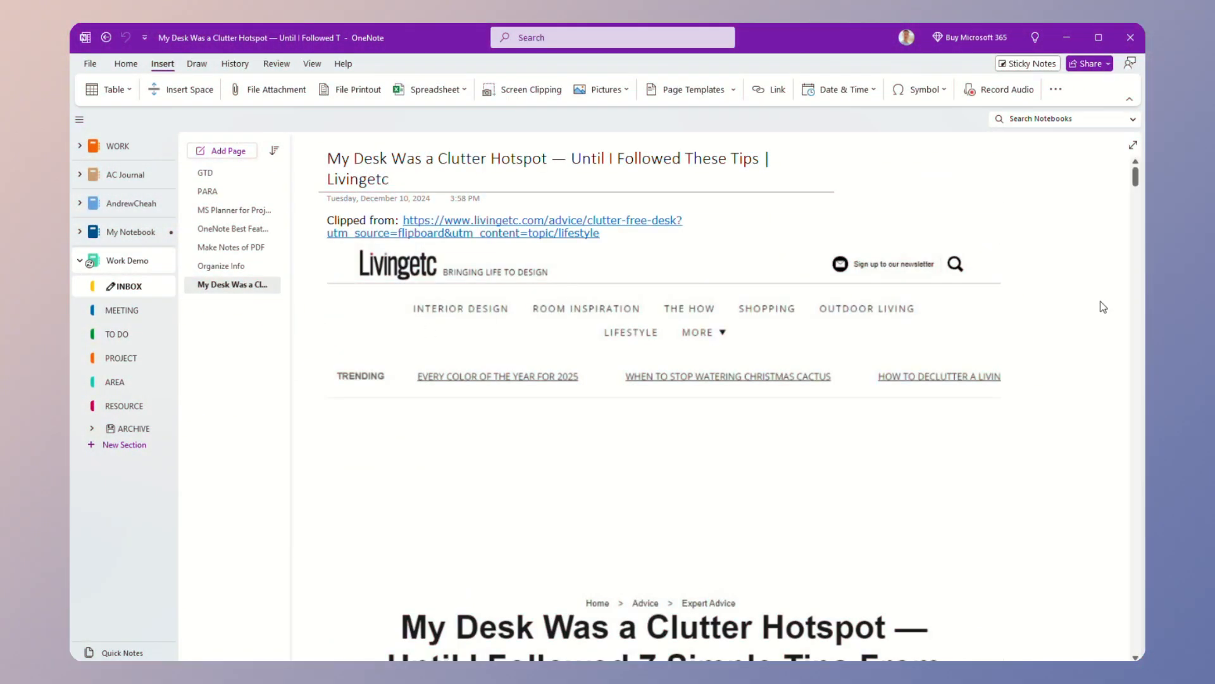
pyautogui.moveTo(1135, 177); pyautogui.dragTo(1096, 289)
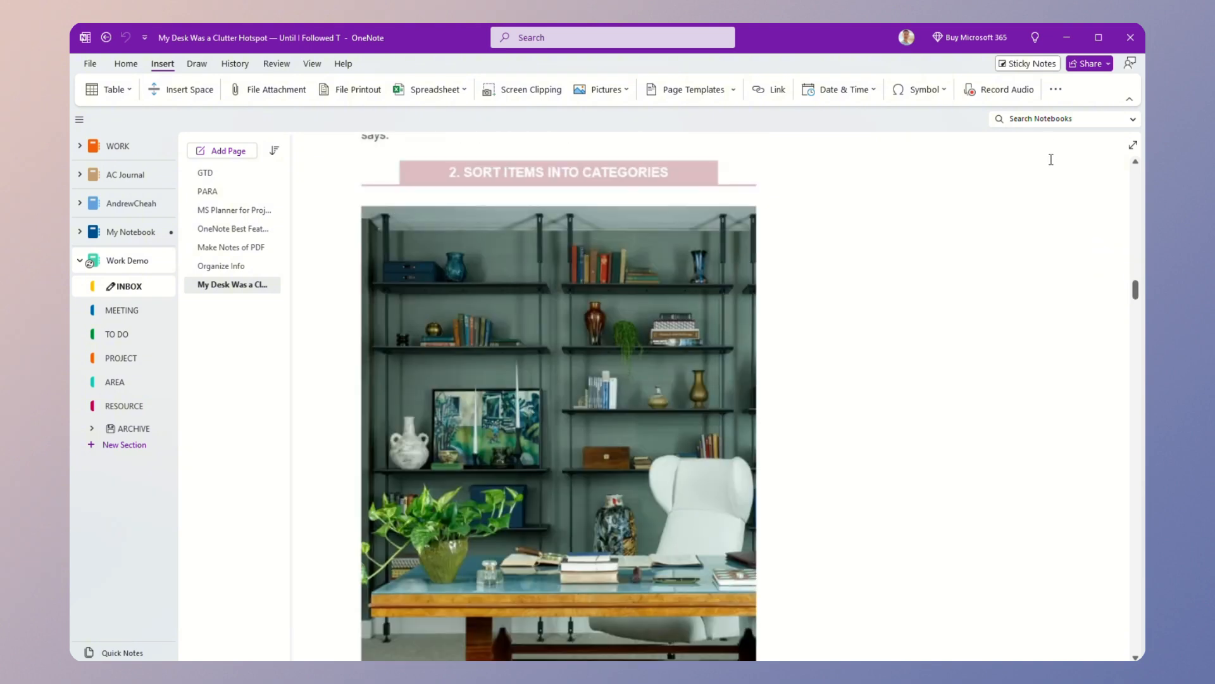
# Step: Return to the browser and clip only the article's headline and introduction as a region to WORK - Demo > INBOX
pyautogui.click(1068, 38)
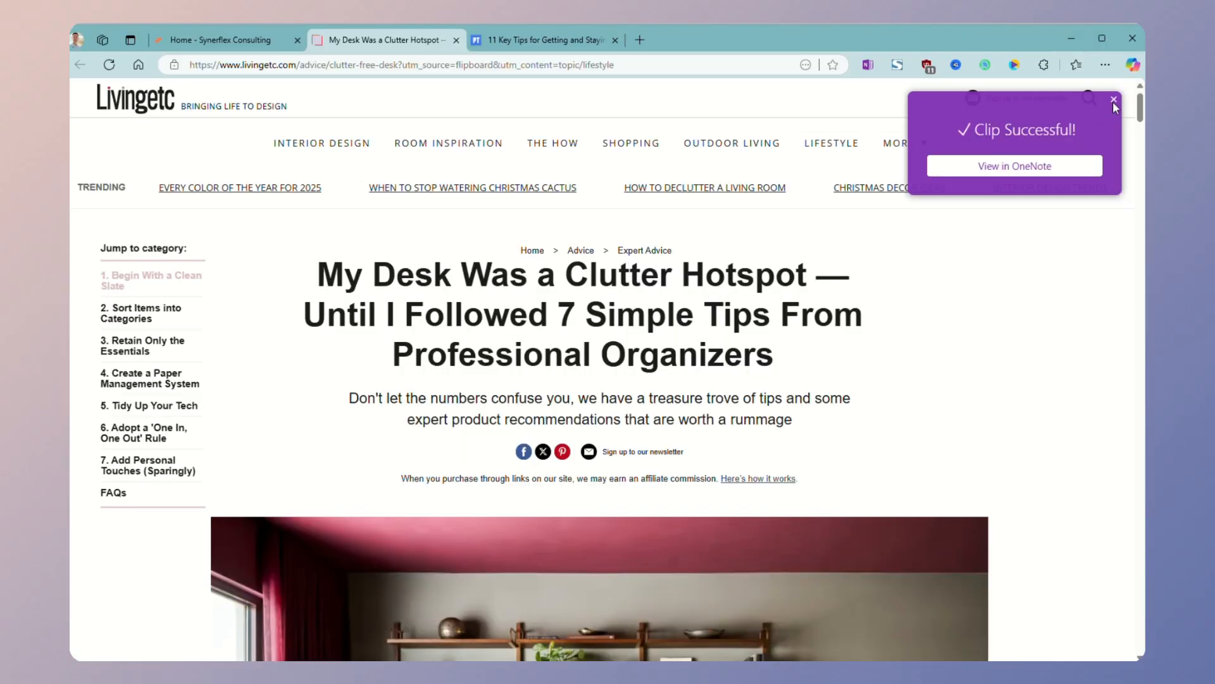
pyautogui.click(869, 64)
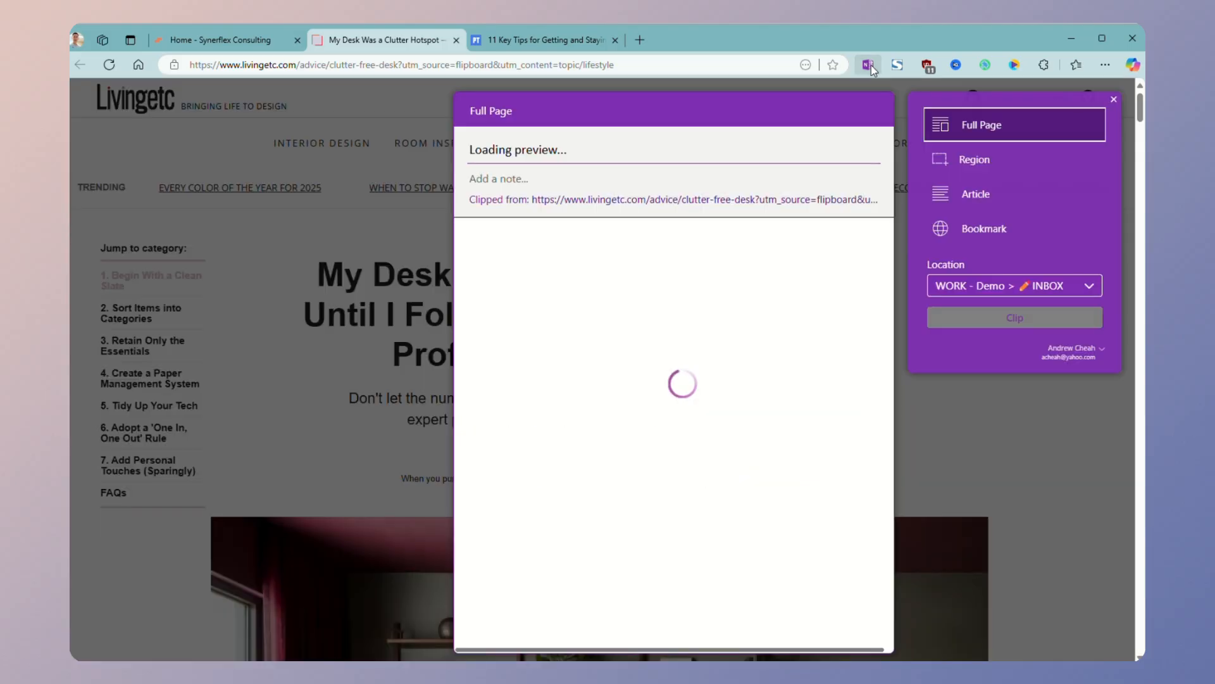
pyautogui.click(989, 170)
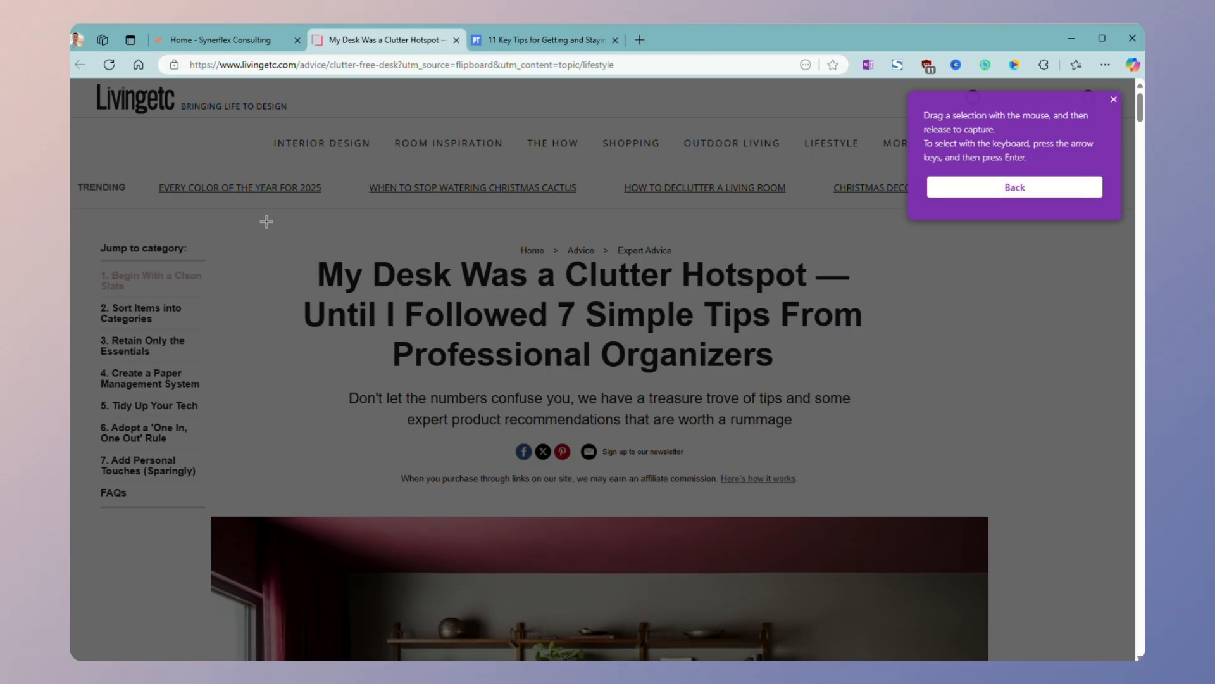
pyautogui.moveTo(267, 219); pyautogui.dragTo(906, 439)
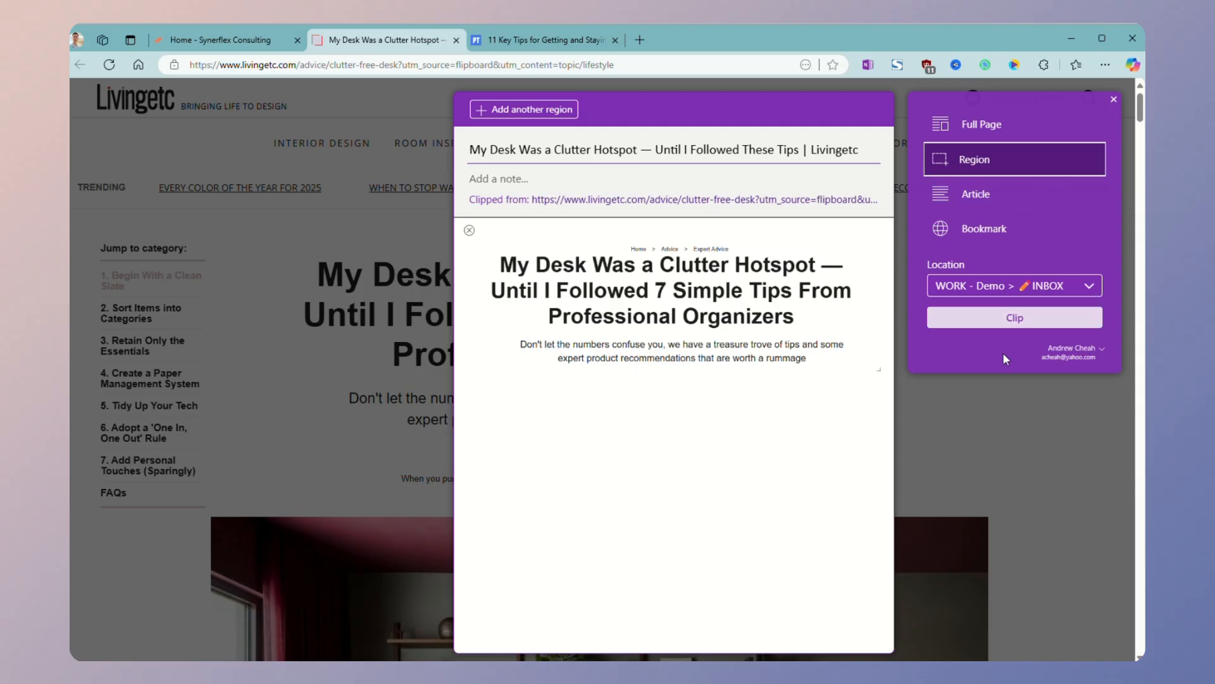
pyautogui.click(1010, 318)
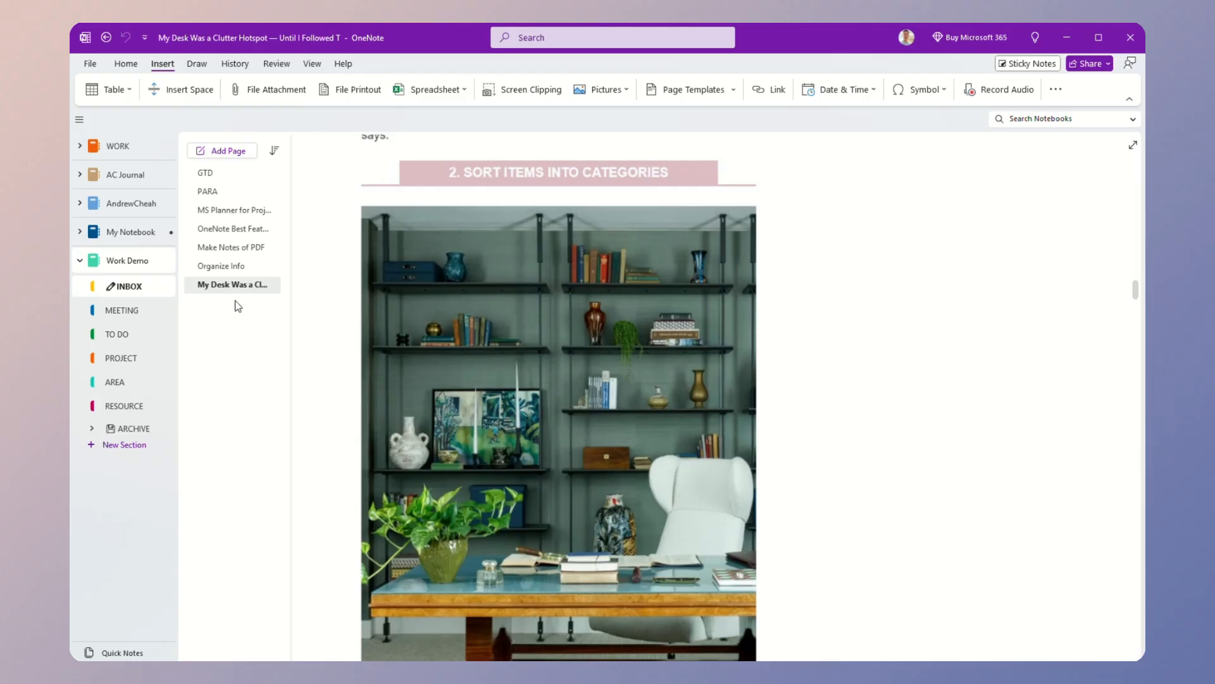
# Step: Sync the Work Demo notebook and open the newly clipped desk clutter region page in INBOX
pyautogui.rightClick(133, 265)
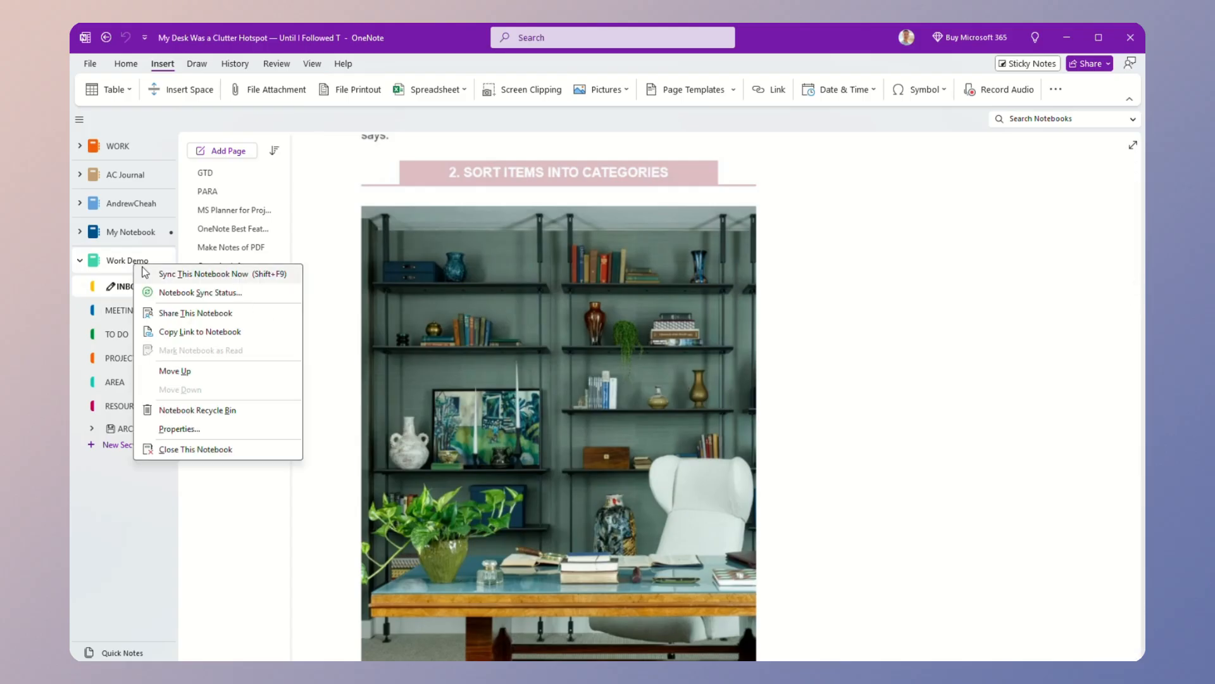
pyautogui.click(146, 273)
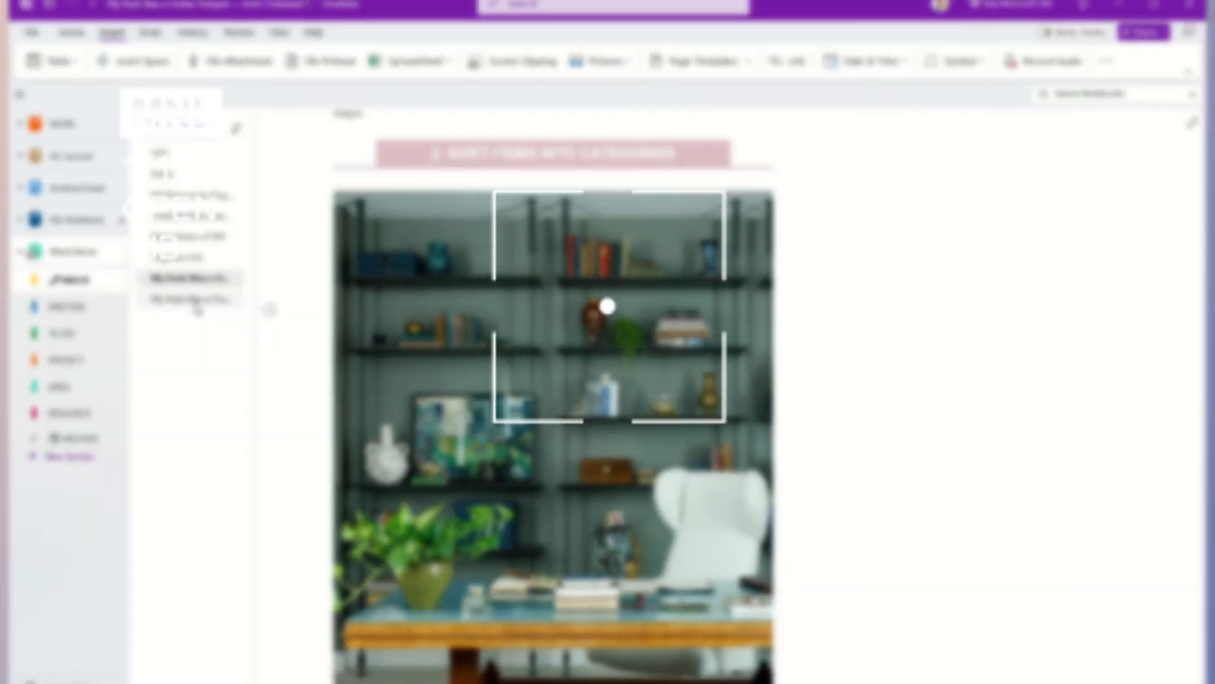
pyautogui.click(235, 305)
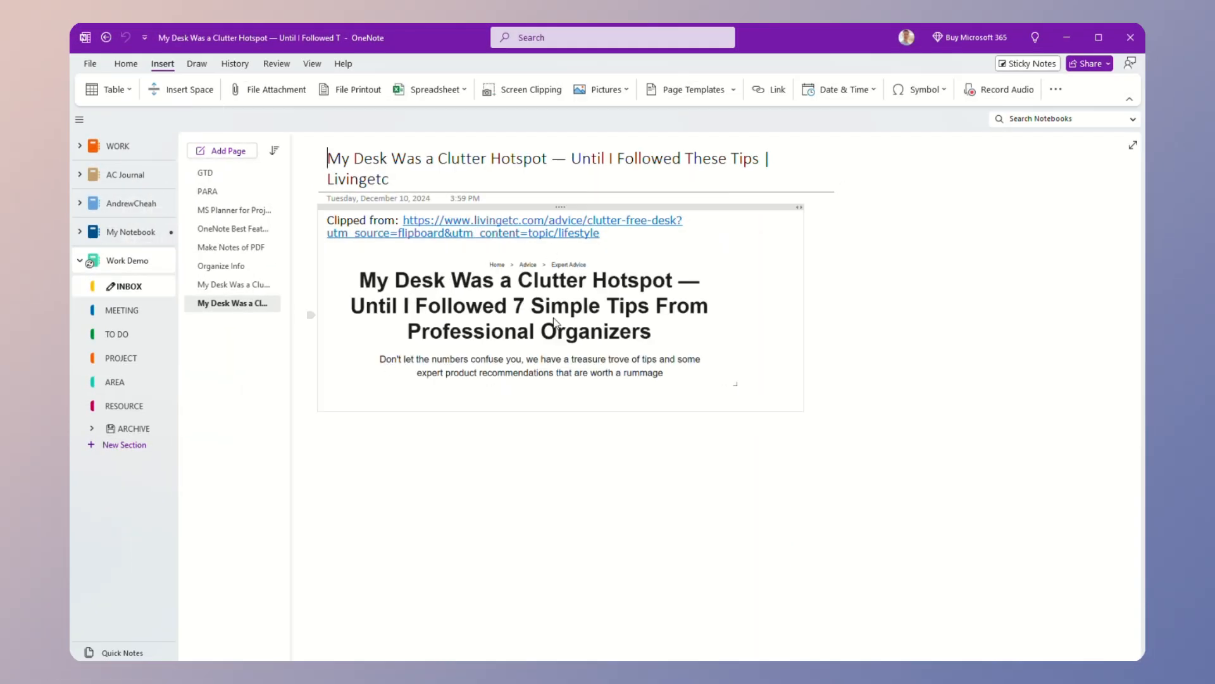
# Step: Copy the text from the clipped headline picture and paste it below the picture on the same page
pyautogui.click(541, 310)
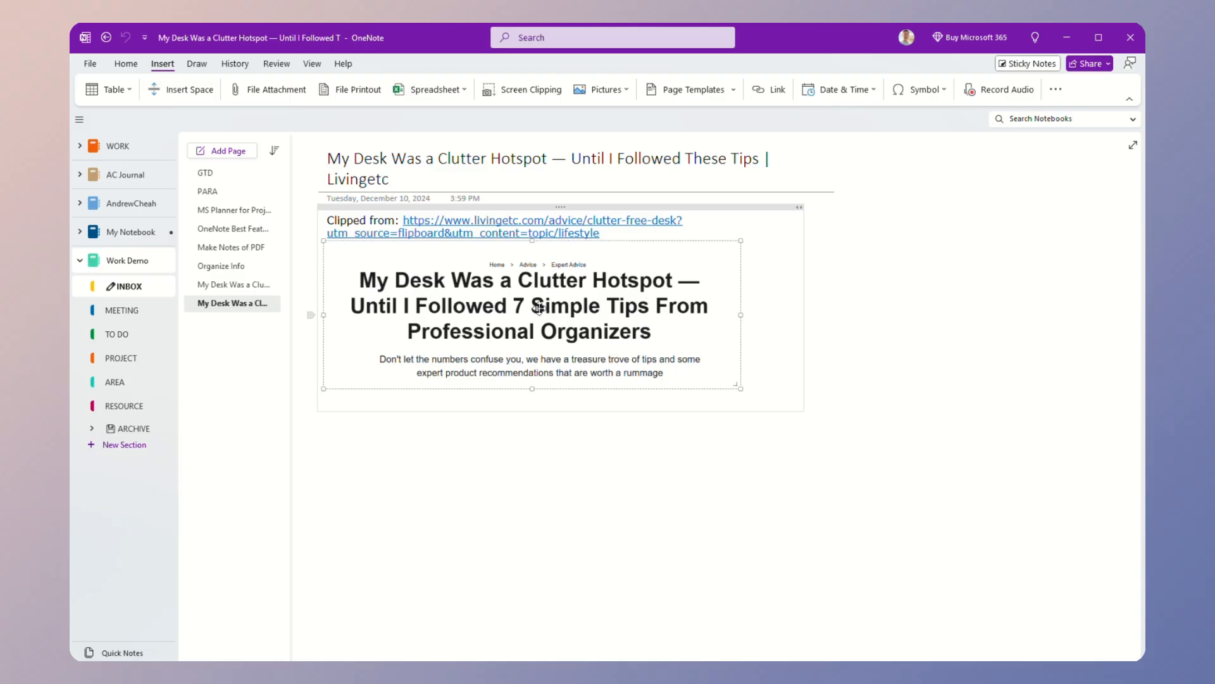
pyautogui.rightClick(535, 306)
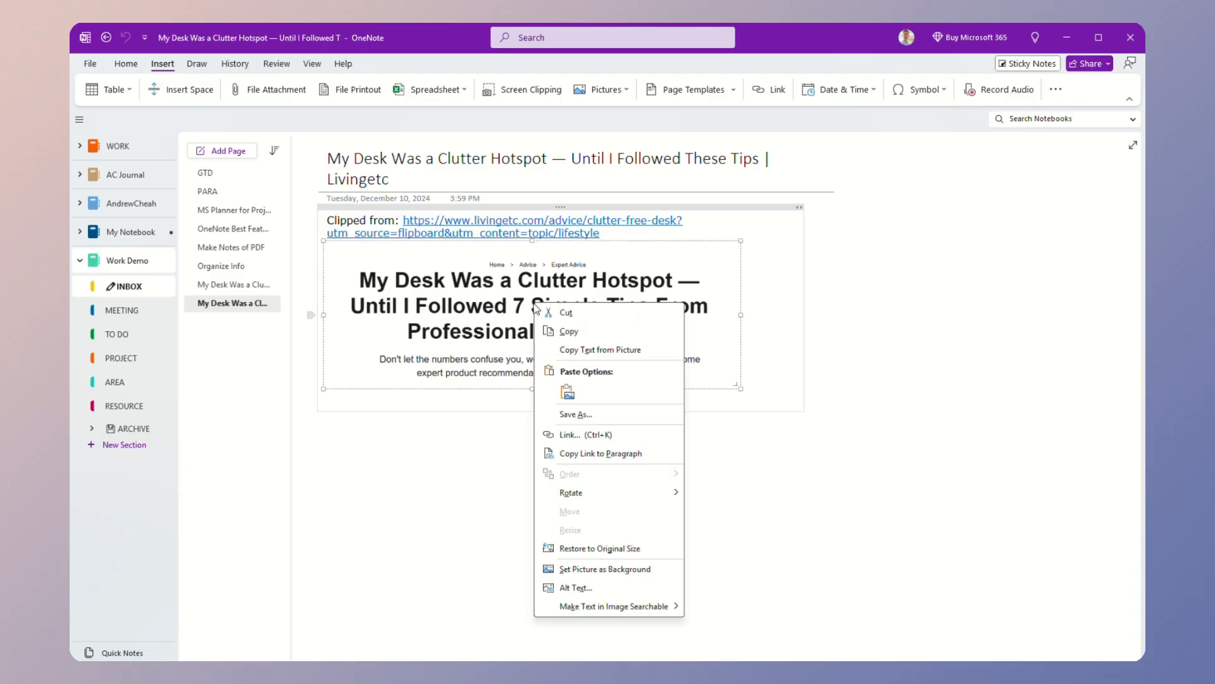
pyautogui.click(592, 352)
pyautogui.click(347, 431)
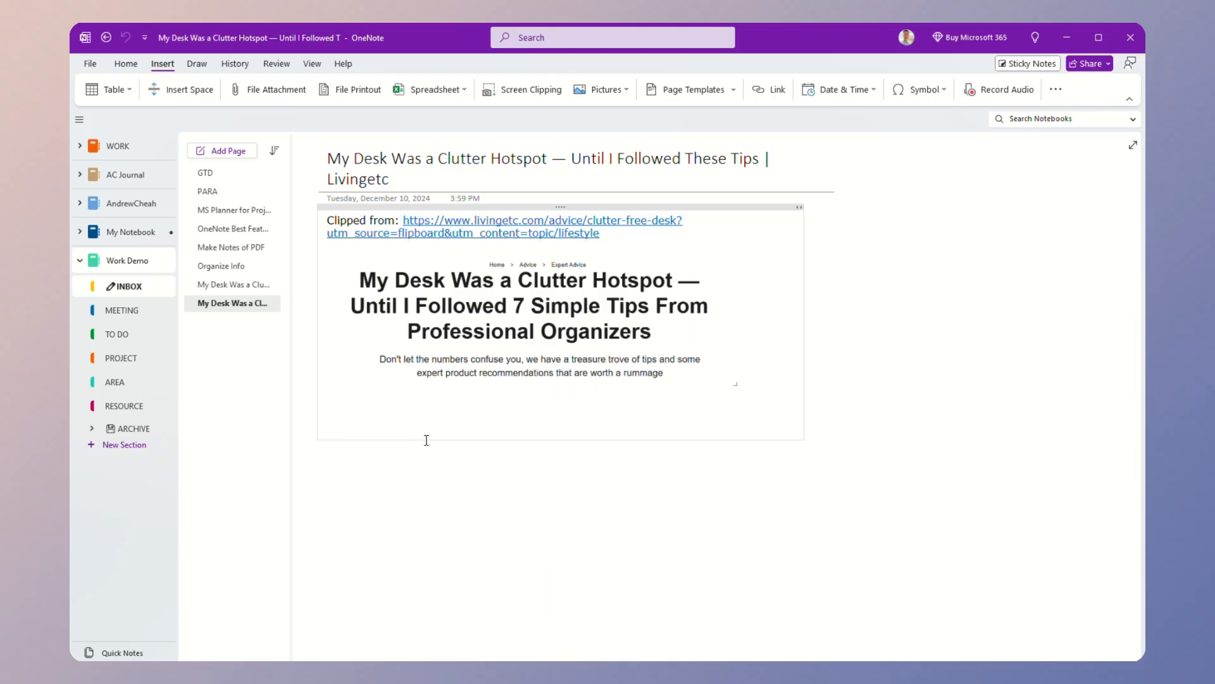
pyautogui.hotkey('ctrl', 'v')
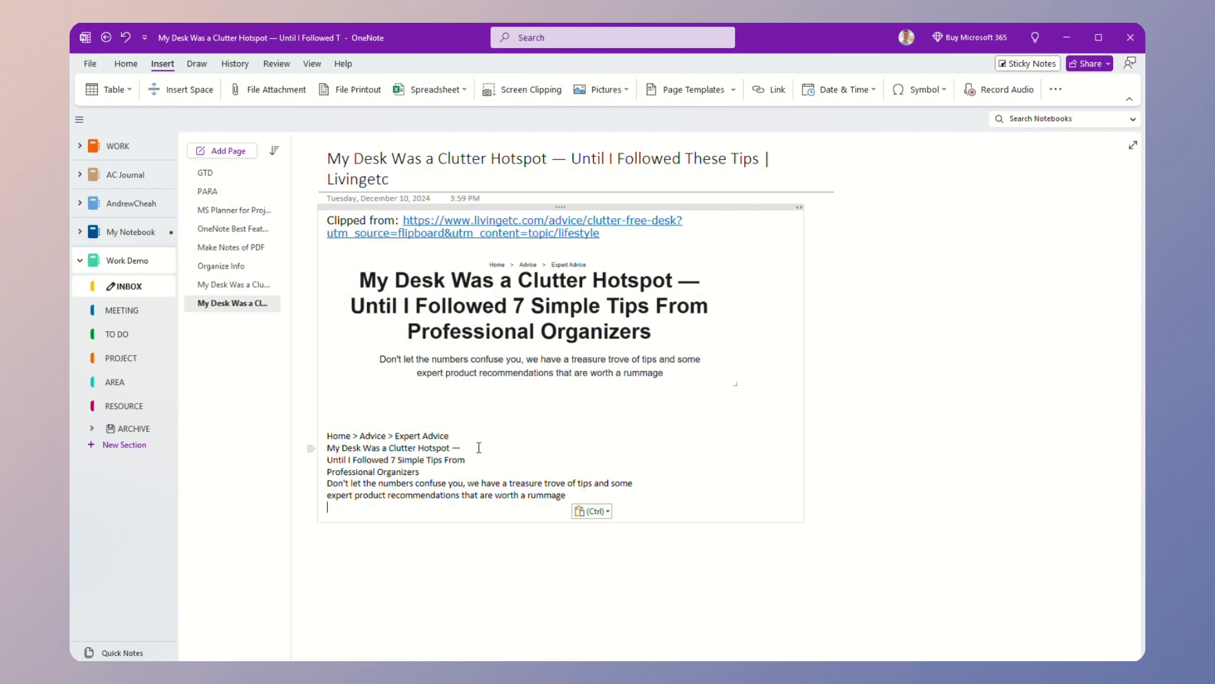
# Step: Return to the browser, preview the Livingetc desk clutter page in OneNote Web Clipper's Article mode, and close the clipper without clipping
pyautogui.click(1066, 40)
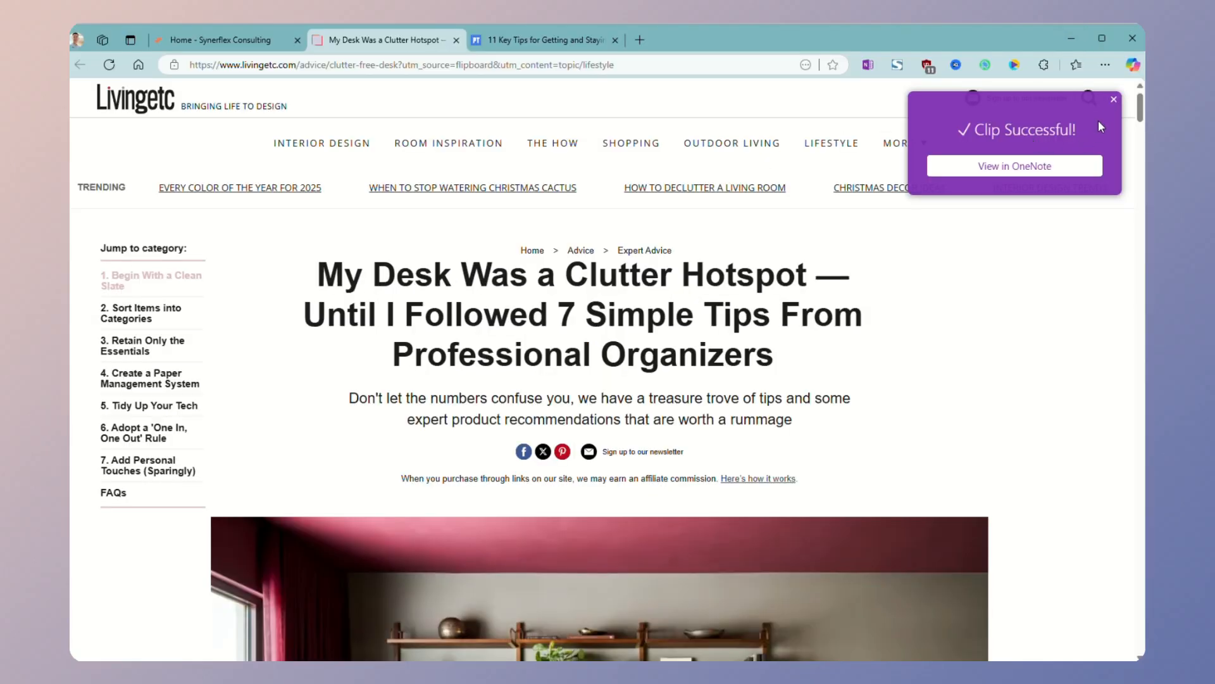
pyautogui.click(1115, 100)
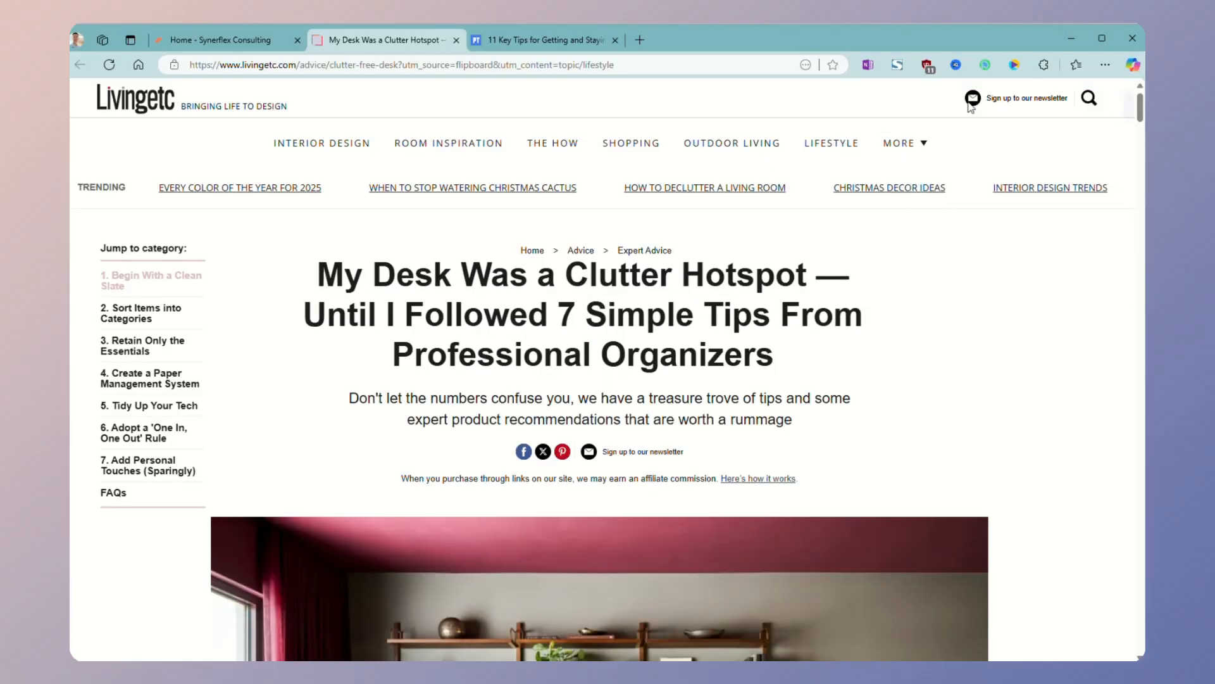
pyautogui.click(869, 65)
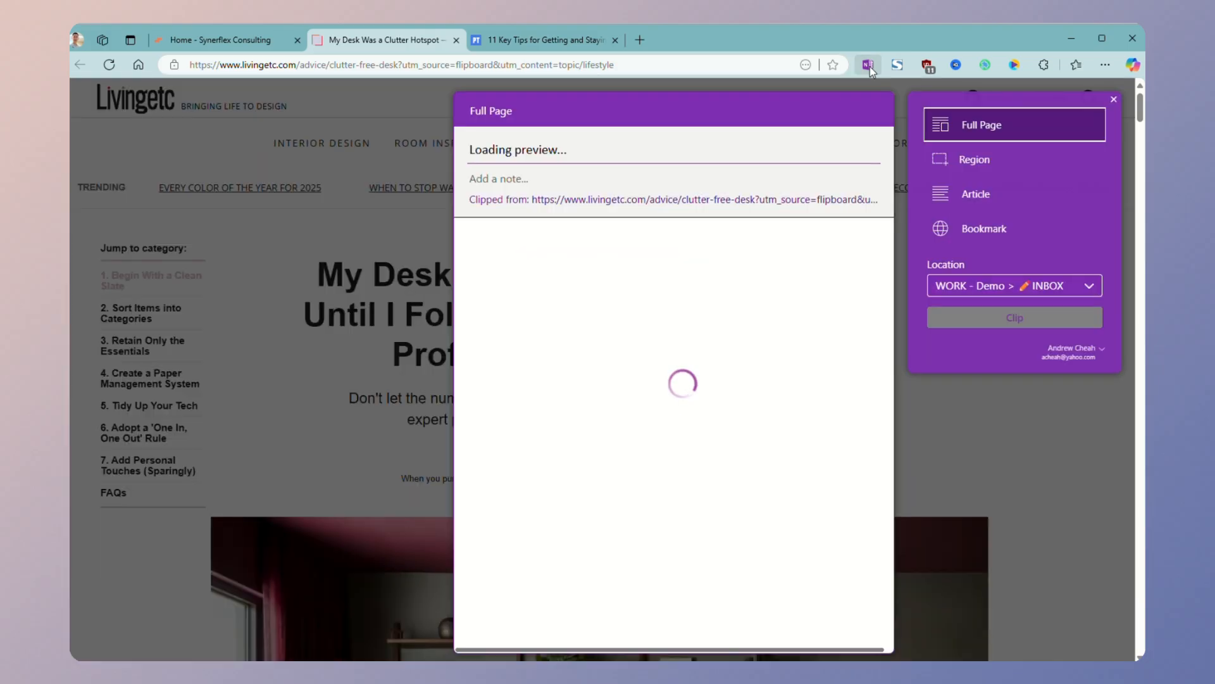
pyautogui.click(975, 197)
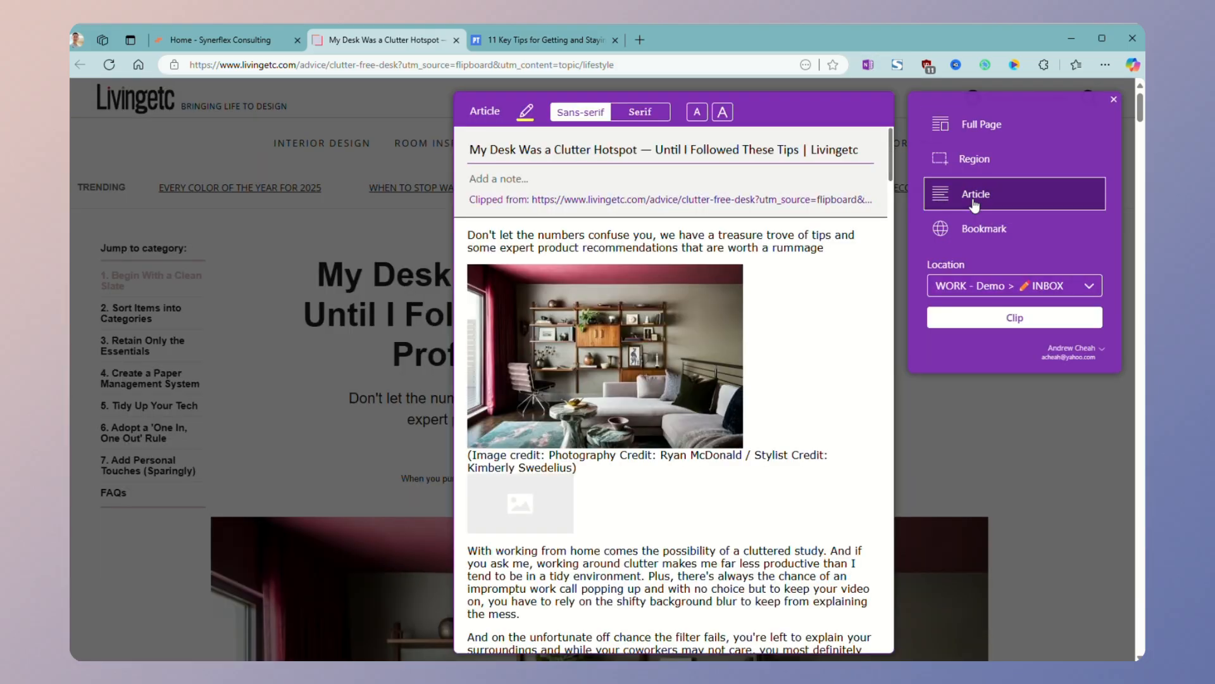
pyautogui.scroll(-8, 745, 389)
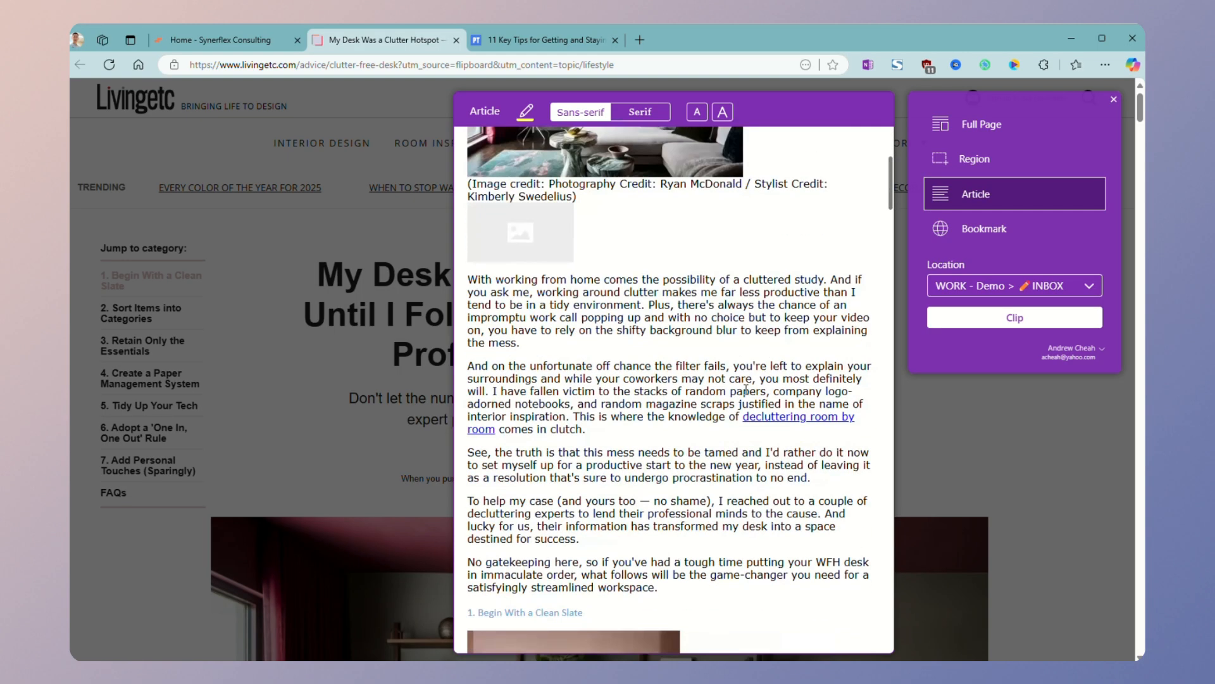
pyautogui.scroll(8, 746, 389)
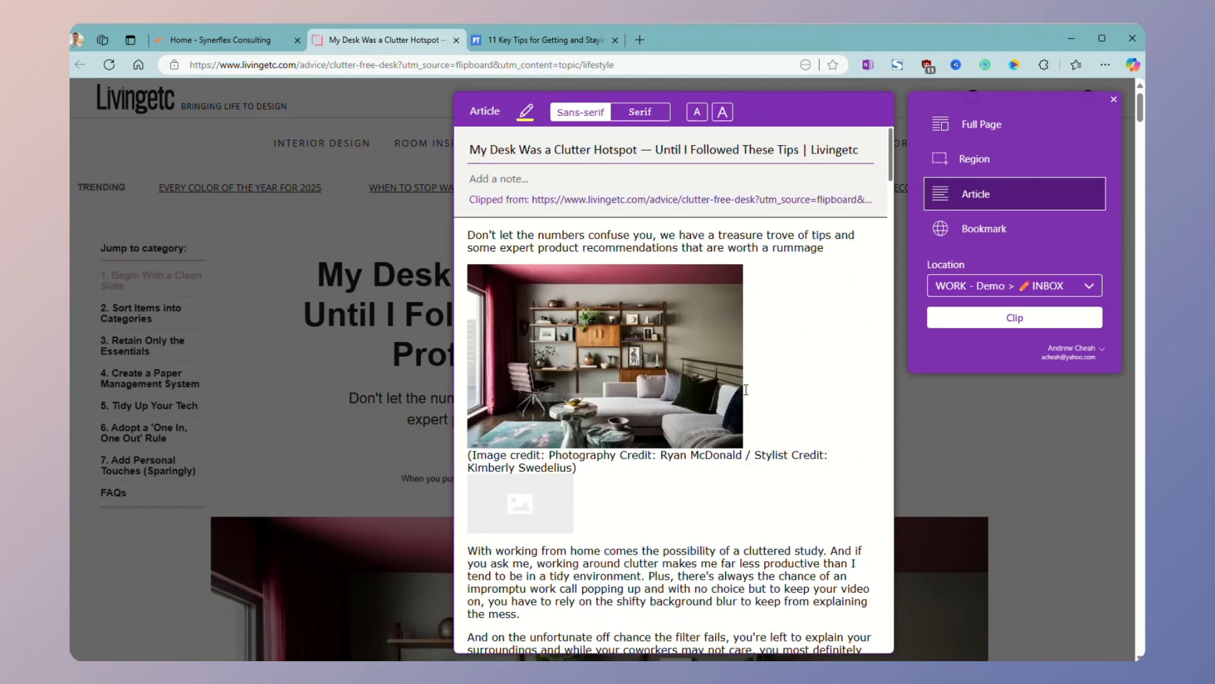
pyautogui.click(1114, 100)
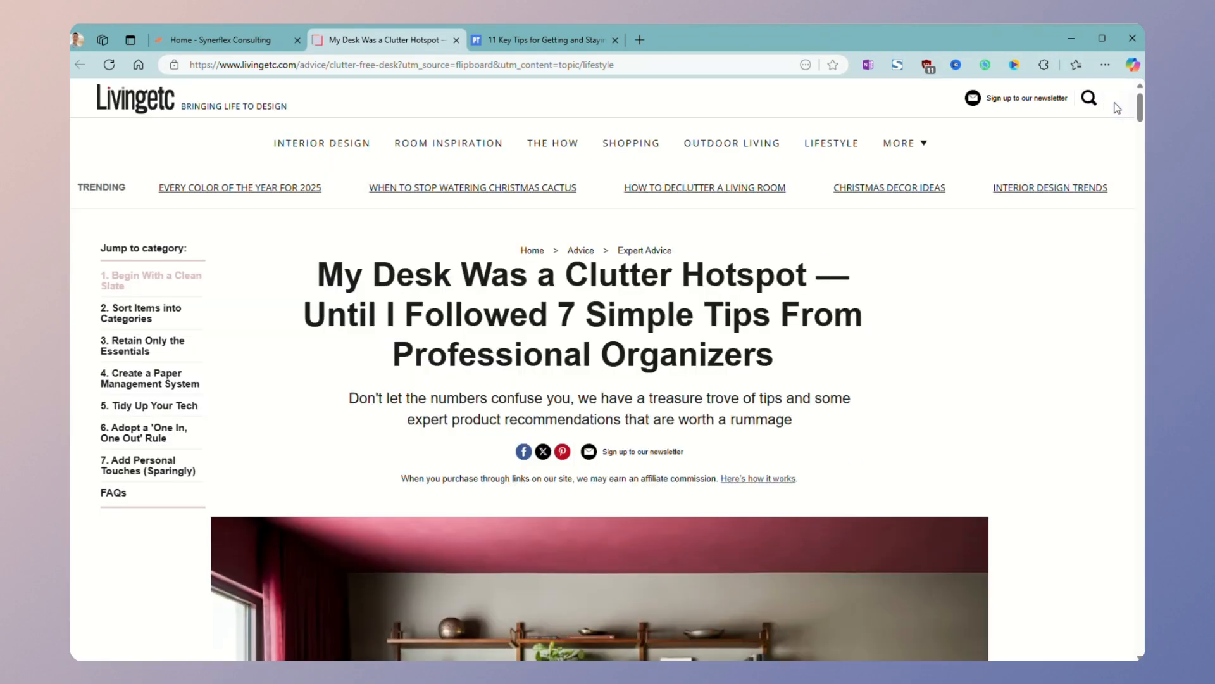
# Step: View the Psychology Today article on 11 key motivation tips and look through its tips and surrounding page content
pyautogui.click(543, 43)
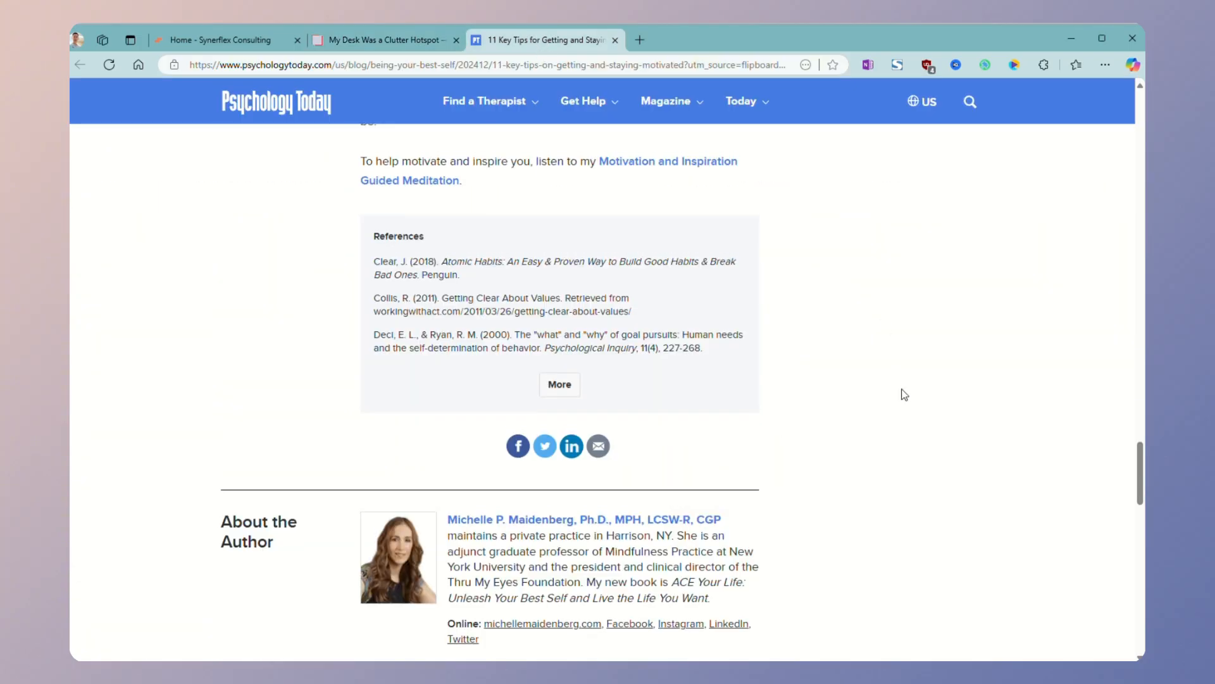
pyautogui.scroll(5, 1133, 456)
pyautogui.moveTo(1133, 455); pyautogui.dragTo(1132, 129)
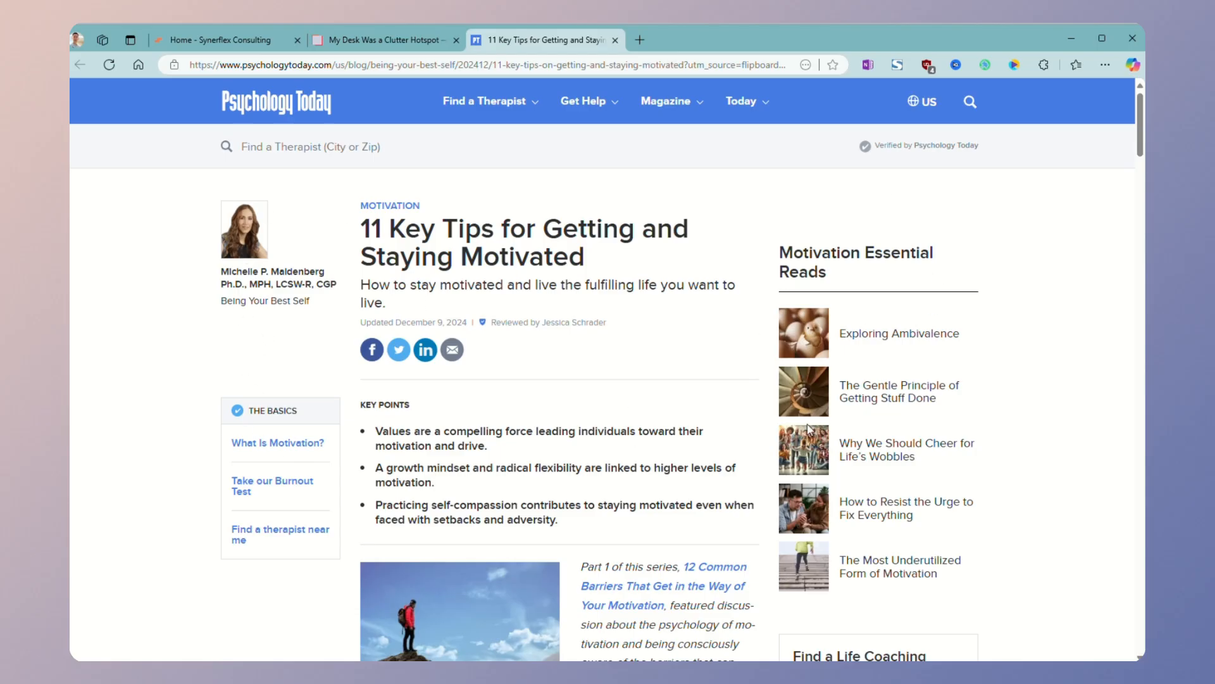
pyautogui.scroll(-10, 808, 429)
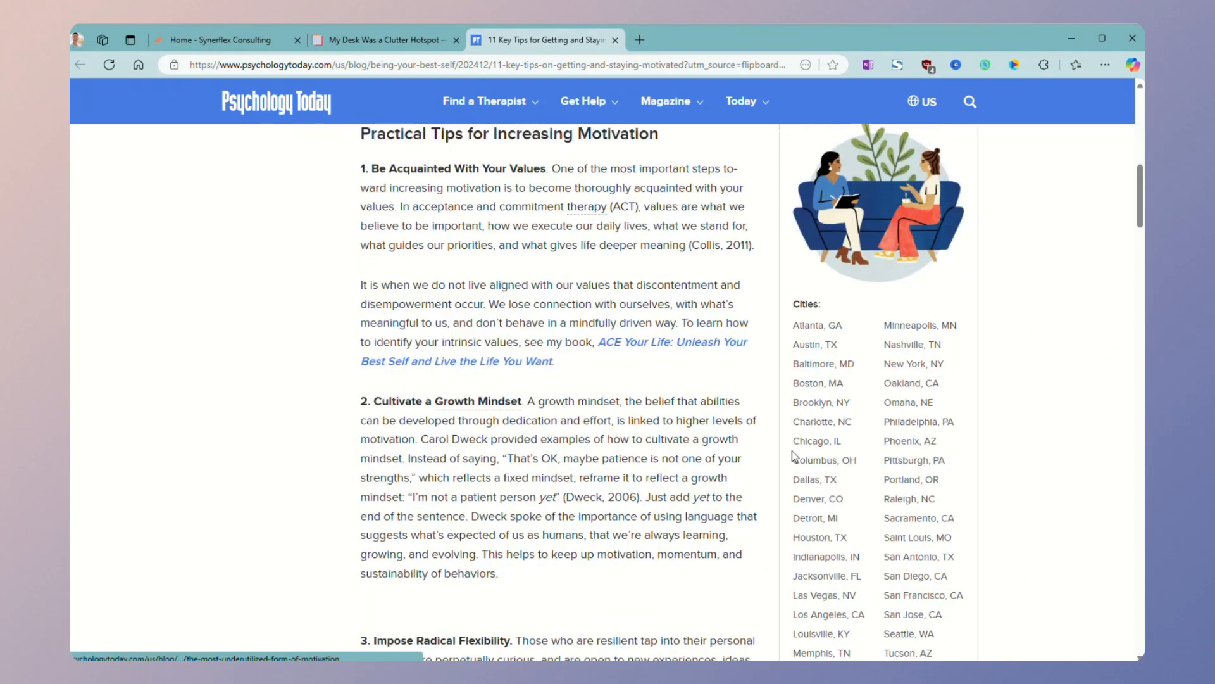
pyautogui.scroll(3, 478, 439)
pyautogui.scroll(-8, 489, 418)
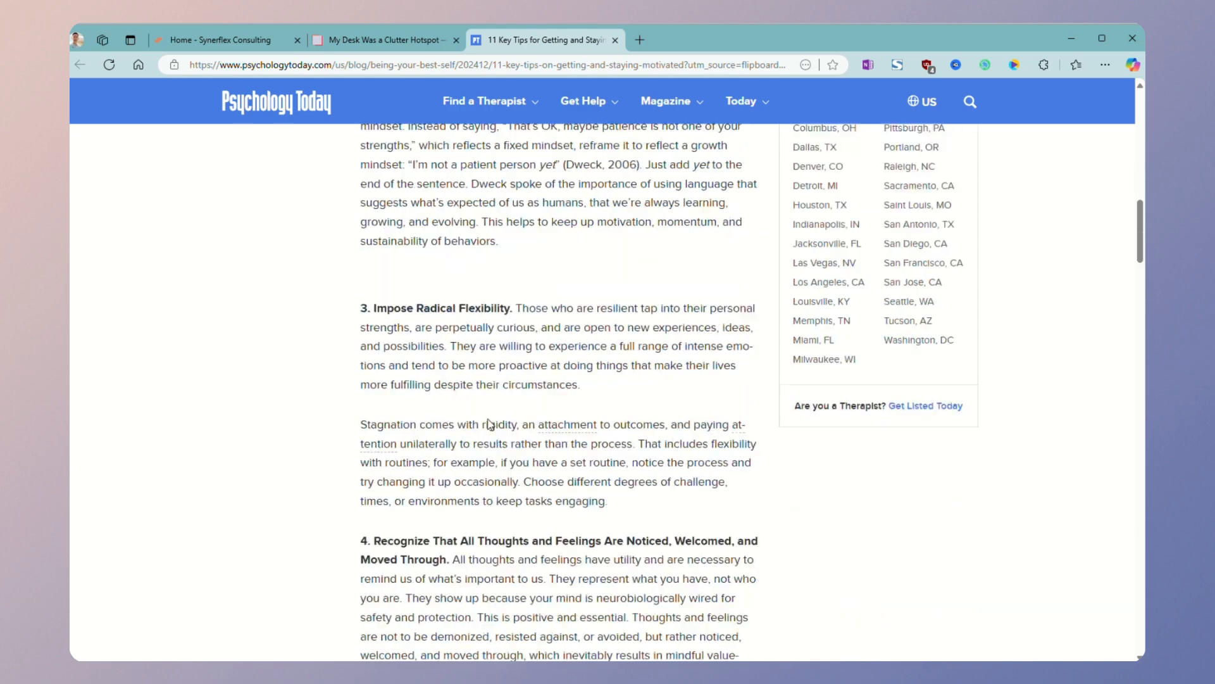
pyautogui.scroll(10, 489, 418)
pyautogui.scroll(6, 489, 418)
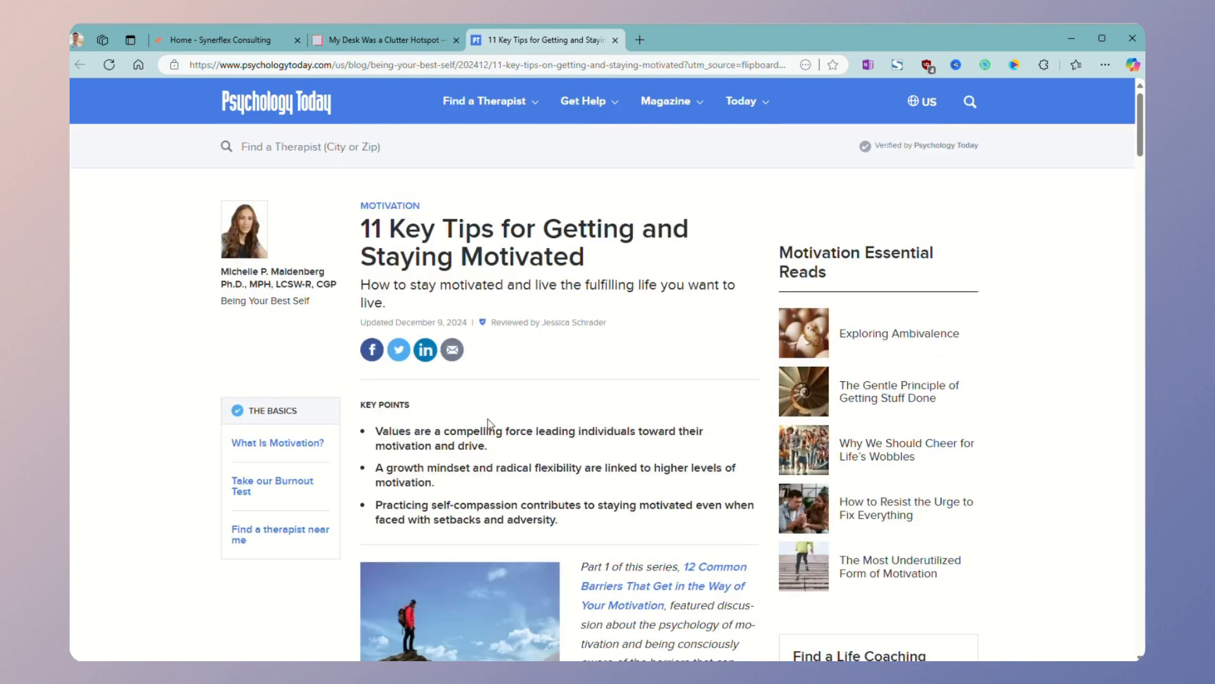
# Step: Clip the Psychology Today motivation page in Article mode to WORK - Demo > INBOX after checking the preview
pyautogui.click(868, 66)
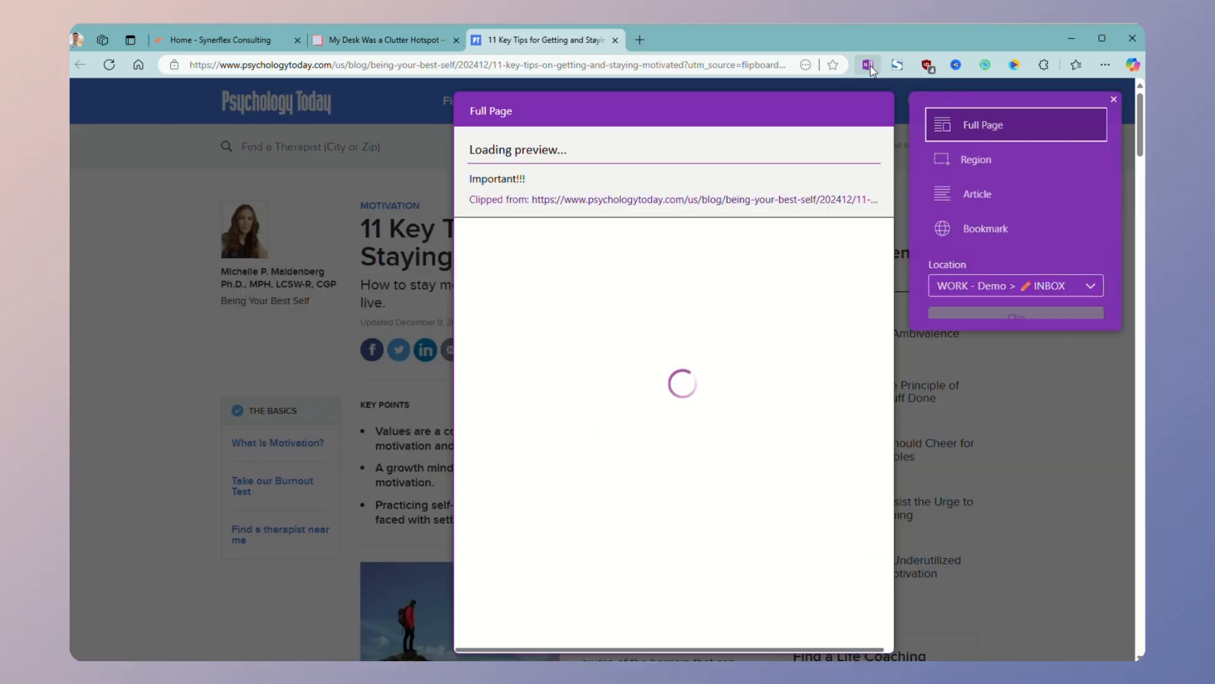
pyautogui.click(980, 198)
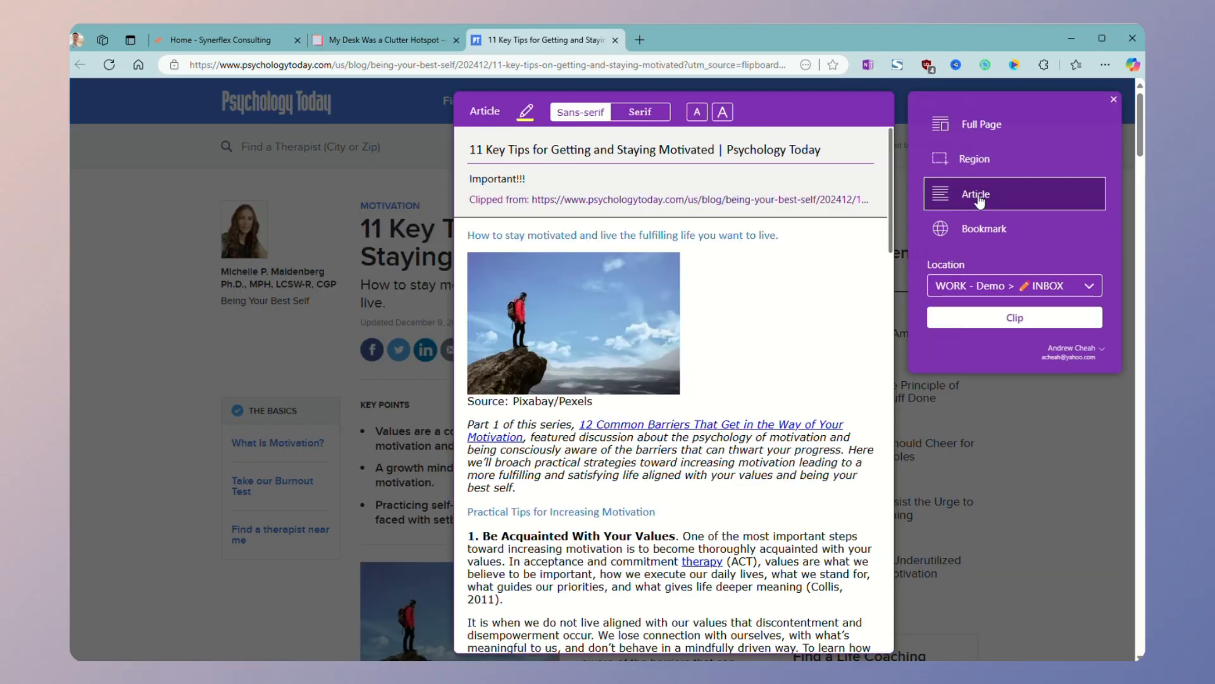
pyautogui.scroll(-10, 700, 345)
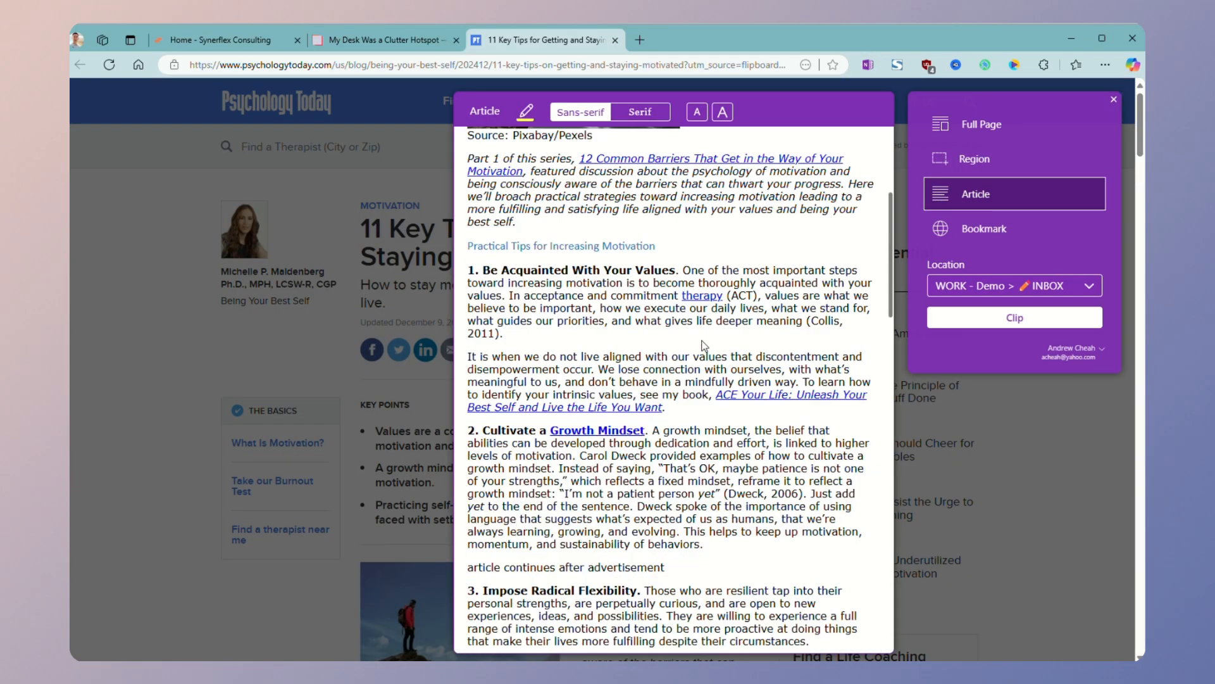
pyautogui.scroll(-20, 703, 340)
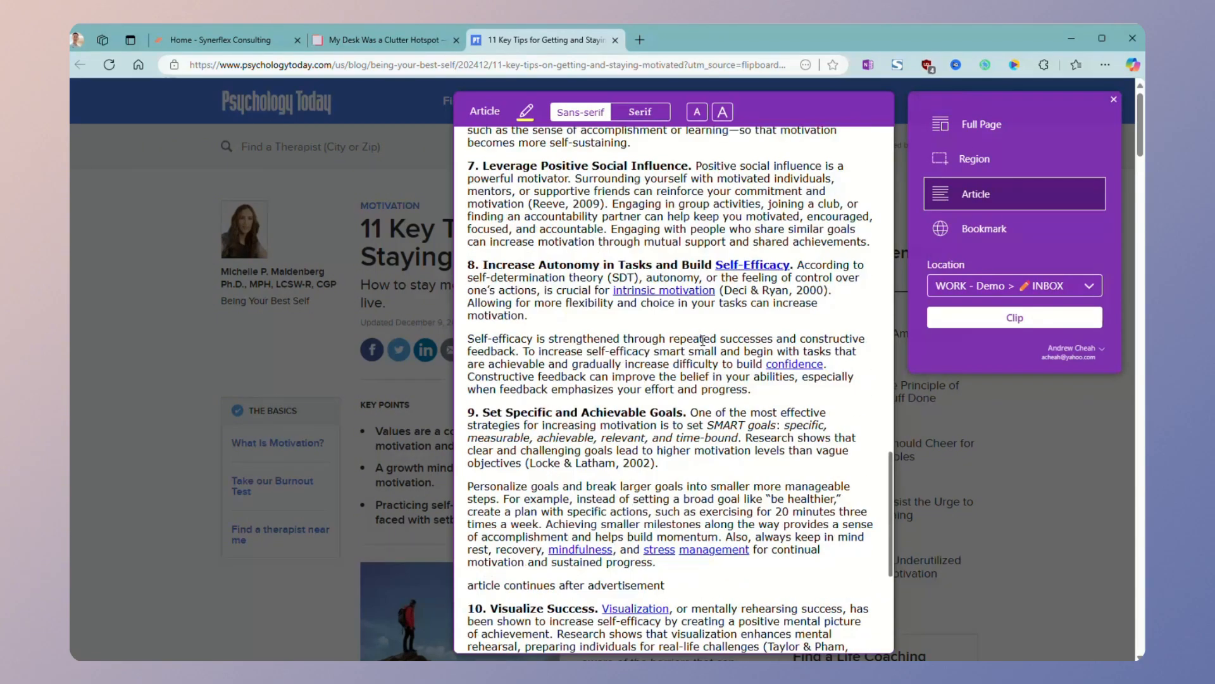
pyautogui.scroll(20, 703, 340)
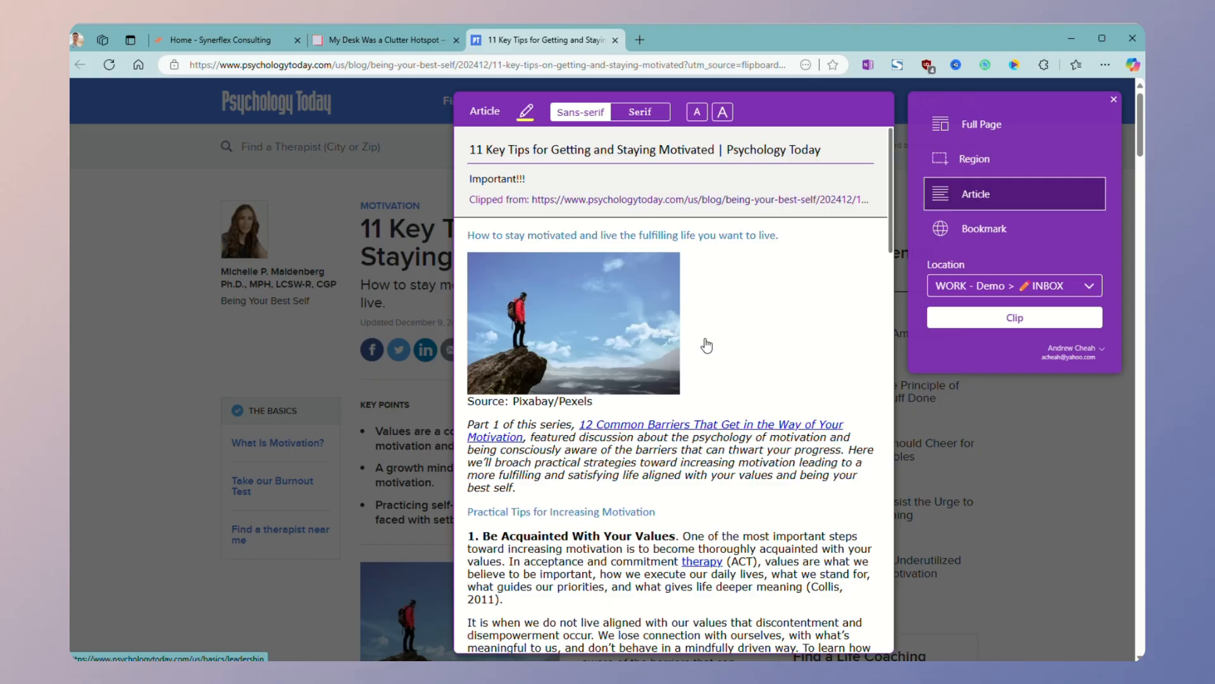
pyautogui.click(1018, 319)
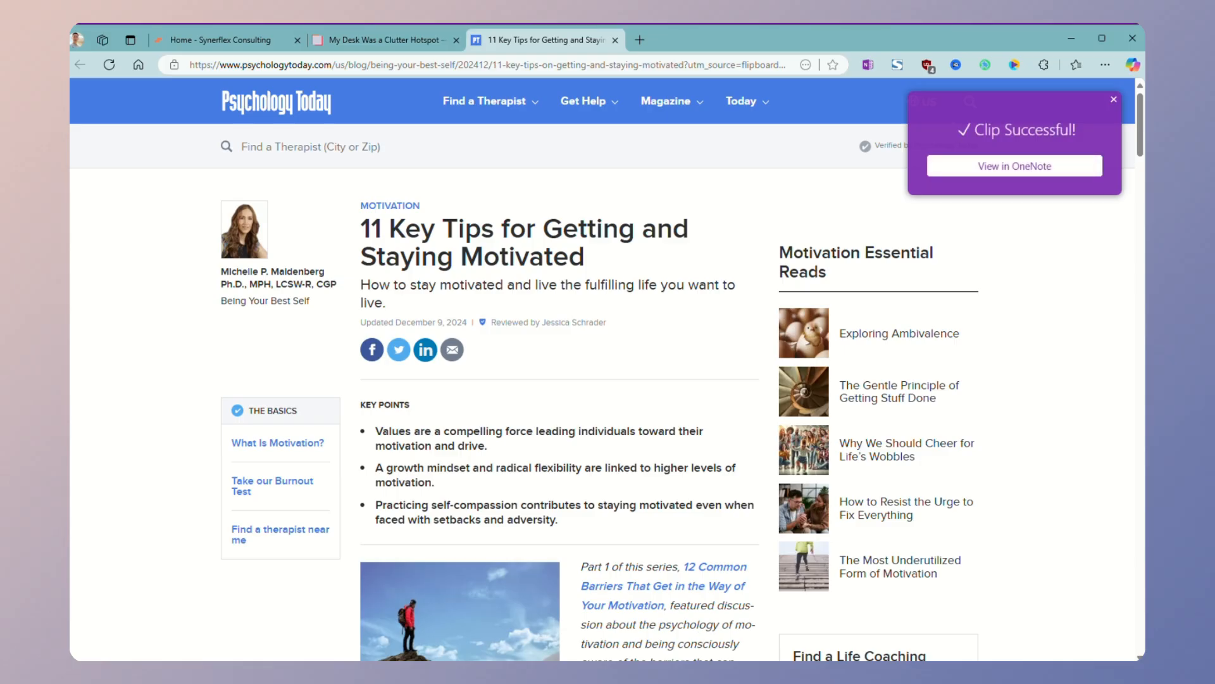
# Step: Switch to OneNote, sync the Work Demo notebook, and look through the clipped 11 Key Tips article page in INBOX
pyautogui.moveTo(500, 680)
pyautogui.click(500, 611)
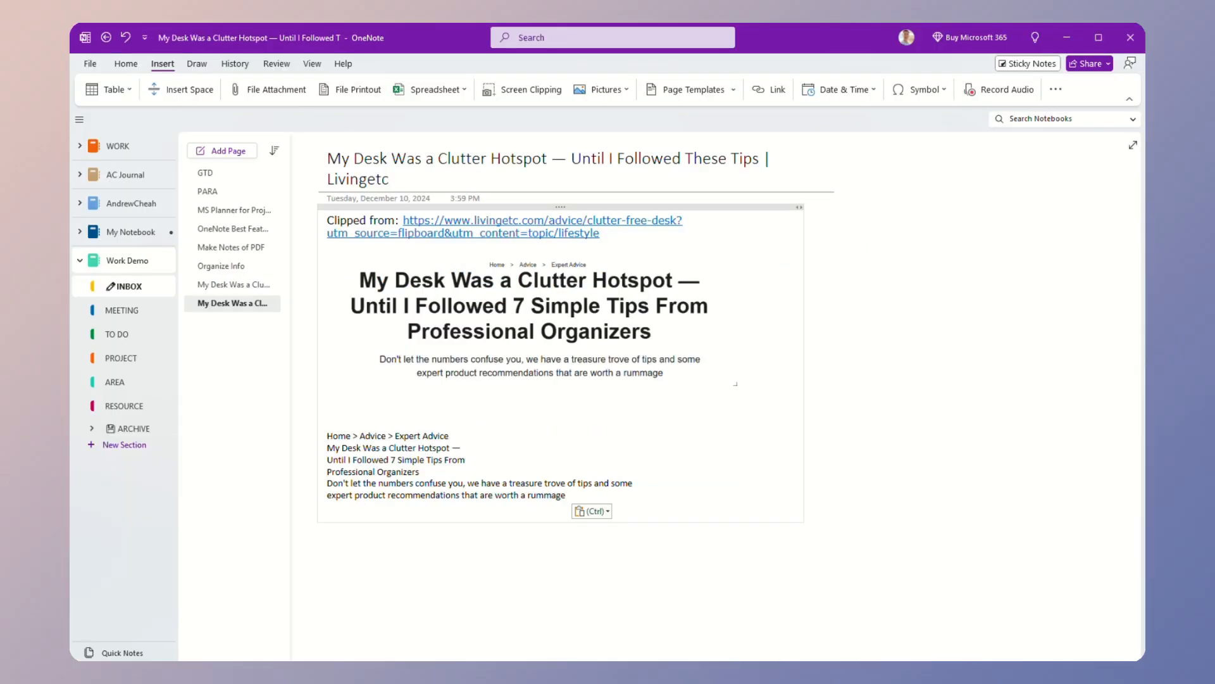
pyautogui.rightClick(122, 260)
pyautogui.click(218, 266)
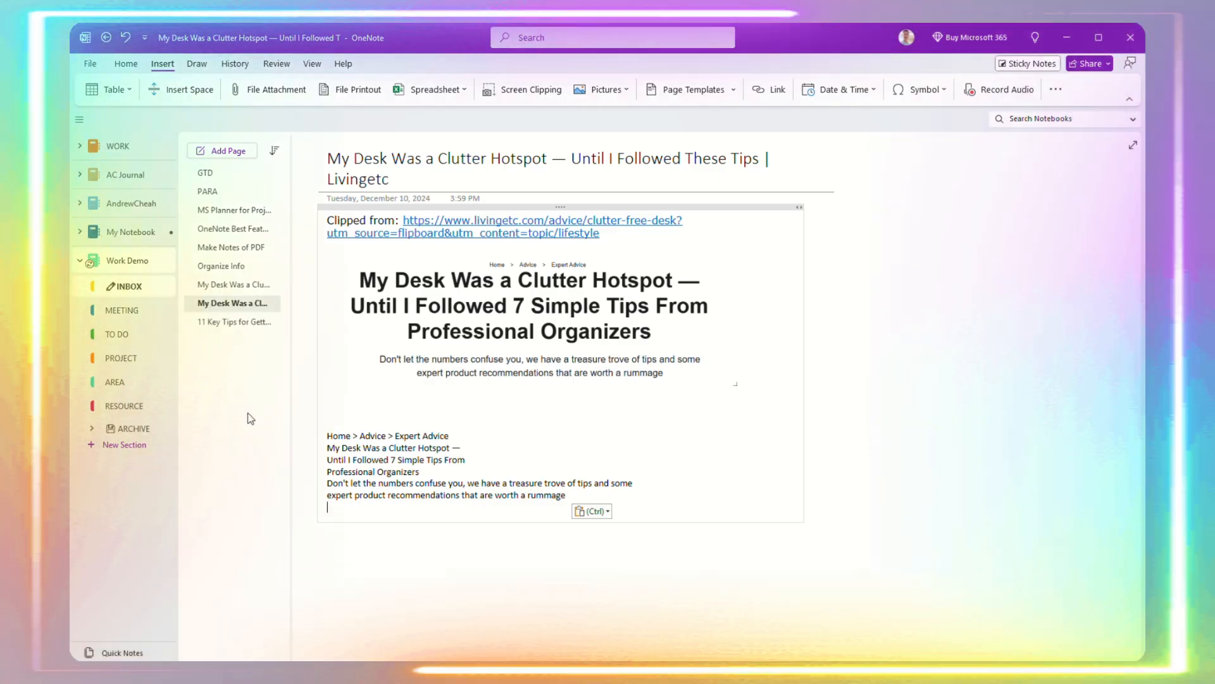
pyautogui.click(226, 324)
pyautogui.scroll(-15, 819, 420)
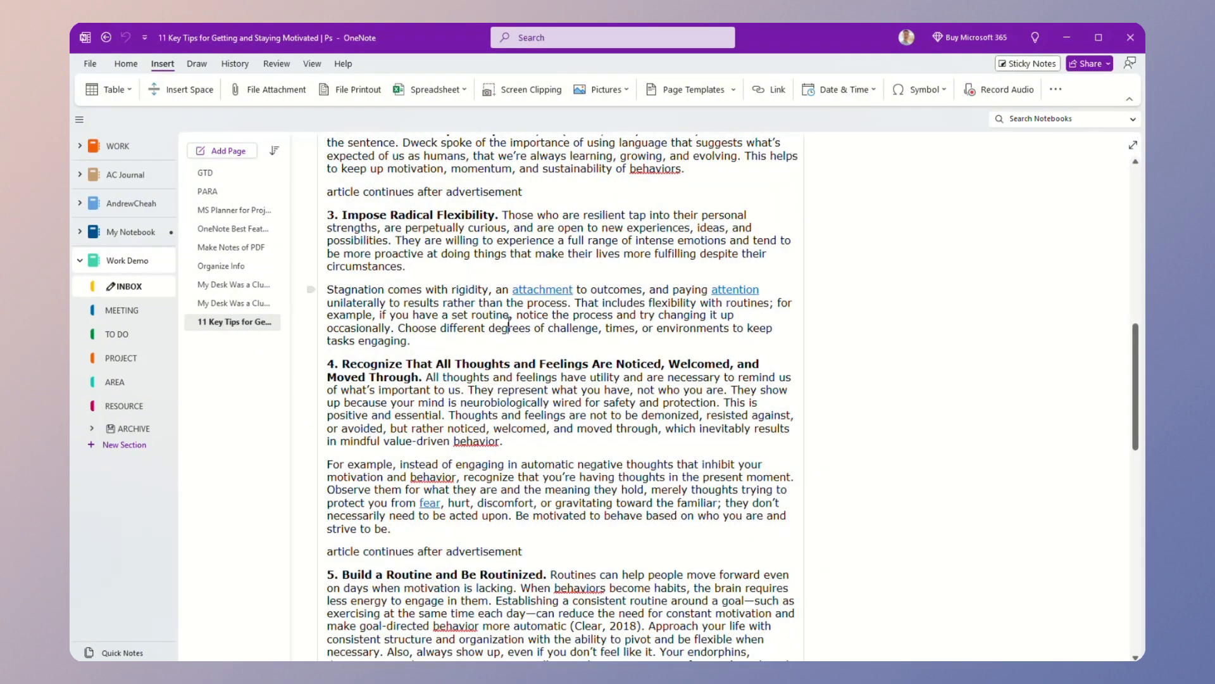
pyautogui.scroll(-5, 453, 276)
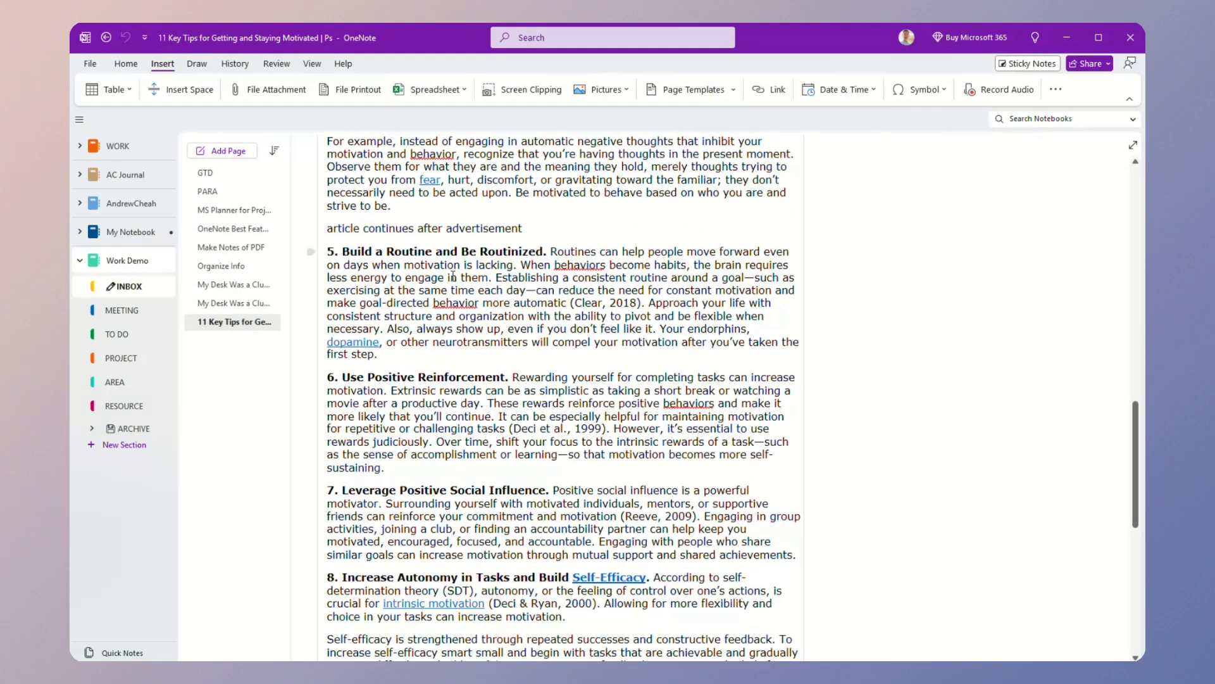
pyautogui.scroll(5, 454, 276)
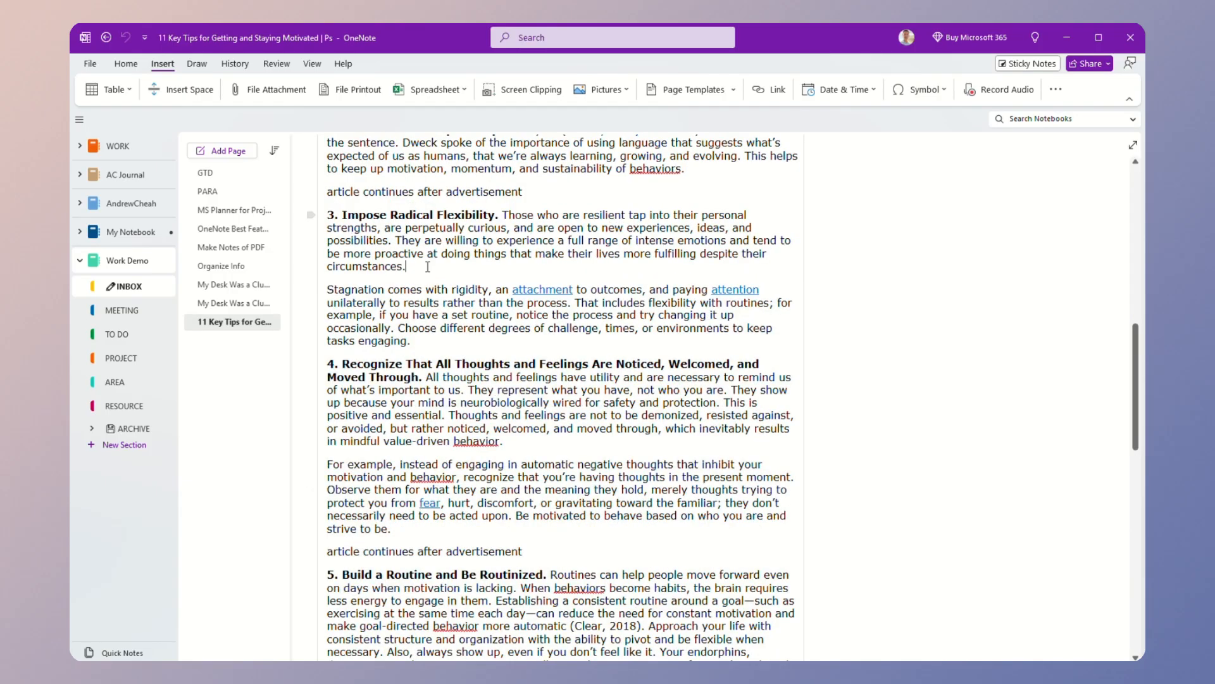
# Step: Try editing the clipped text by adding XXX after the first paragraph of "3. Impose Radical Flexibility" and deleting it
pyautogui.write('XXX')
pyautogui.press('BackSpace')
pyautogui.press('BackSpace')
# Step: Review the clipped motivation article page from its title through the tips, then return to the browser
pyautogui.scroll(5, 566, 384)
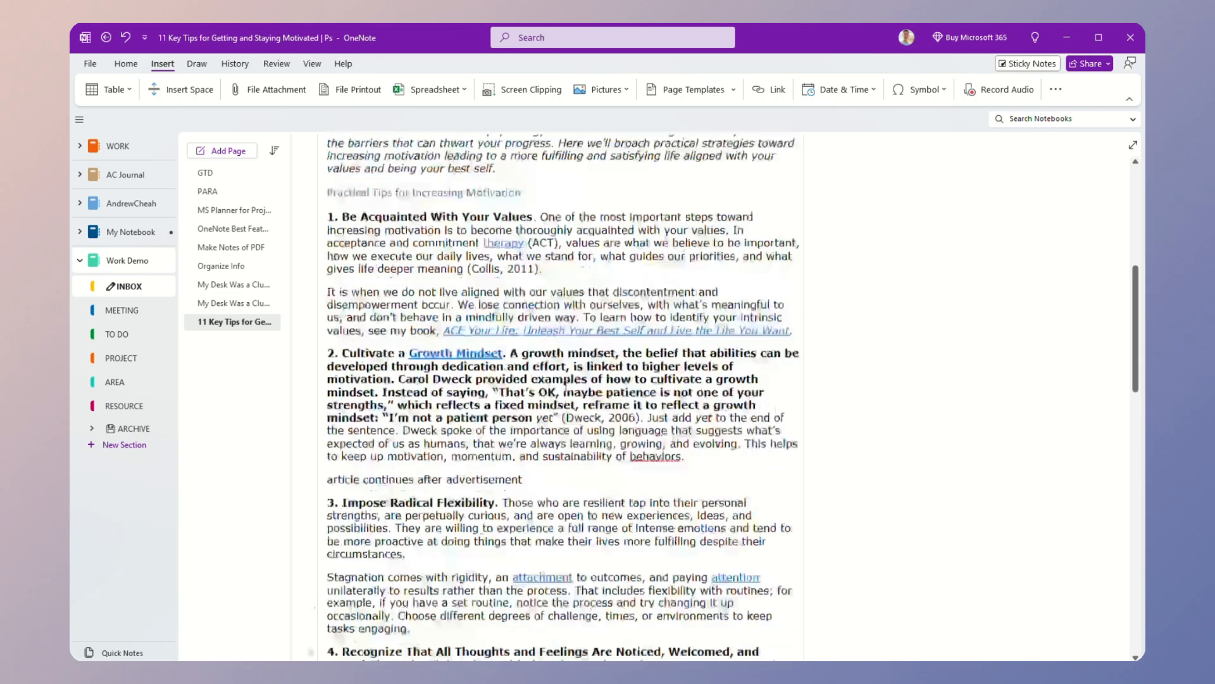
pyautogui.scroll(5, 523, 360)
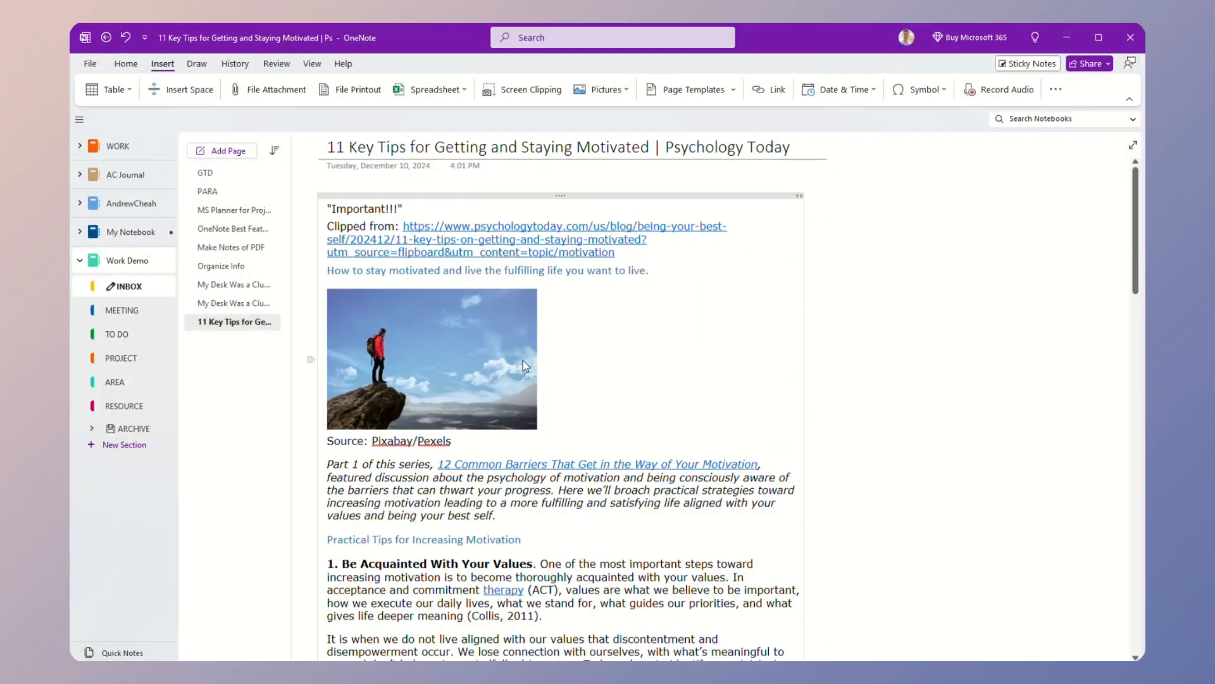
pyautogui.scroll(-10, 672, 374)
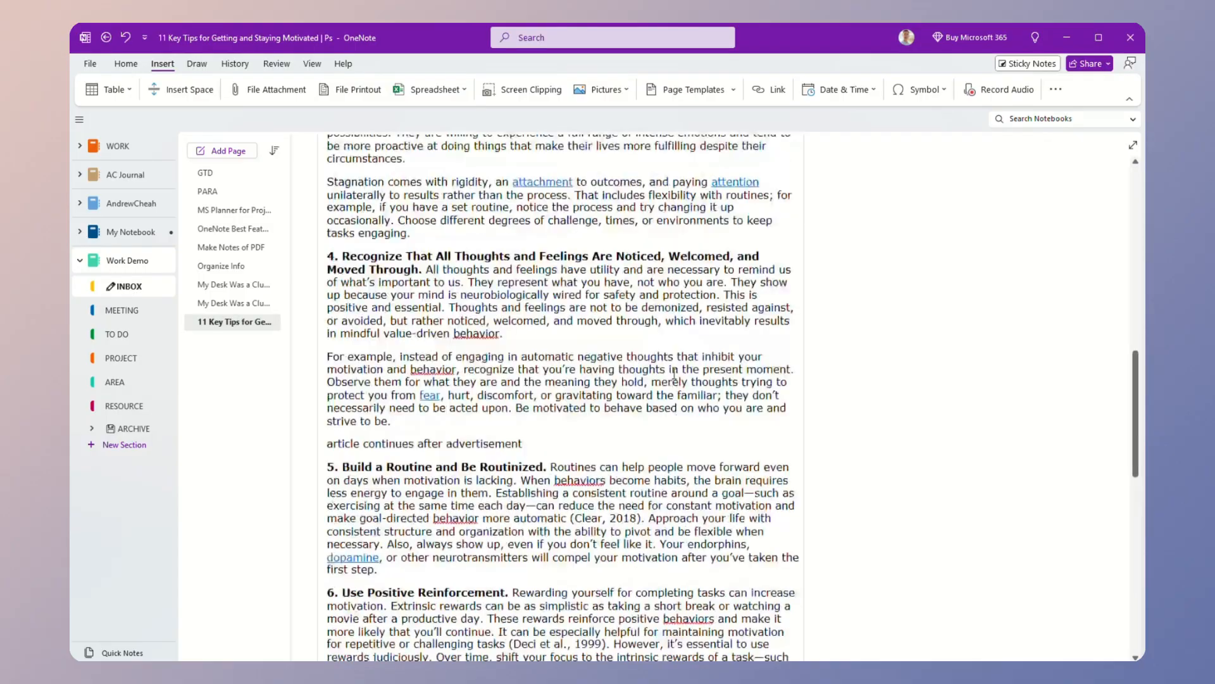
pyautogui.scroll(10, 672, 373)
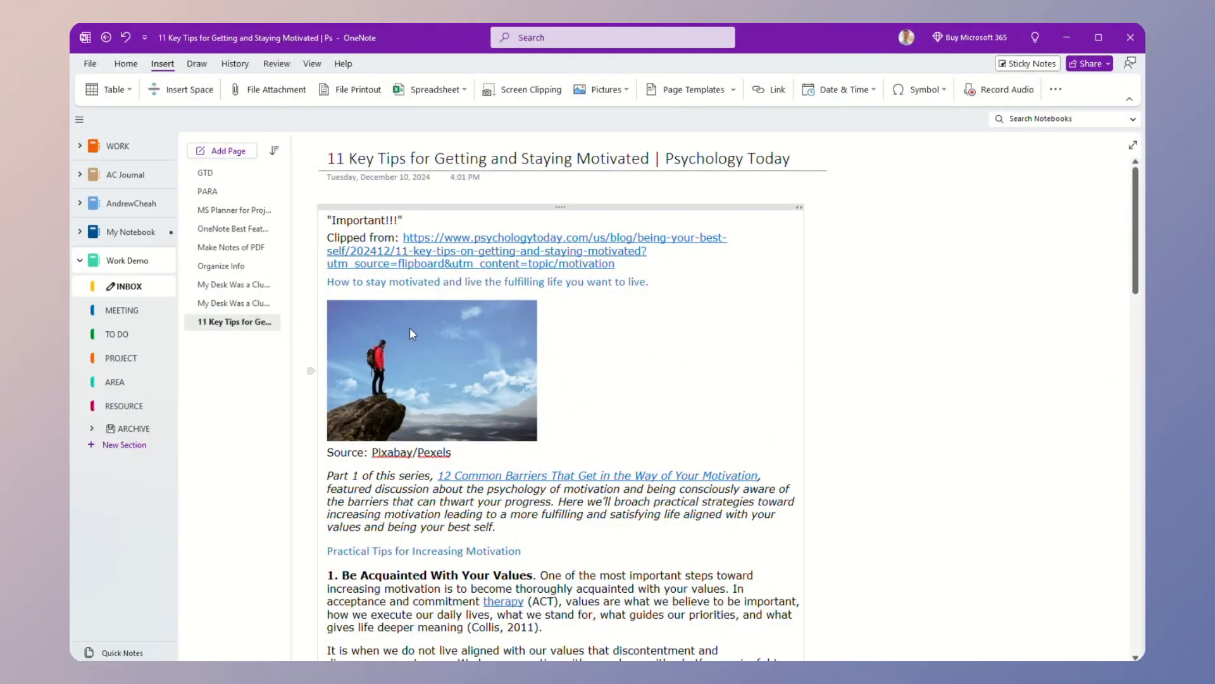
pyautogui.click(1066, 37)
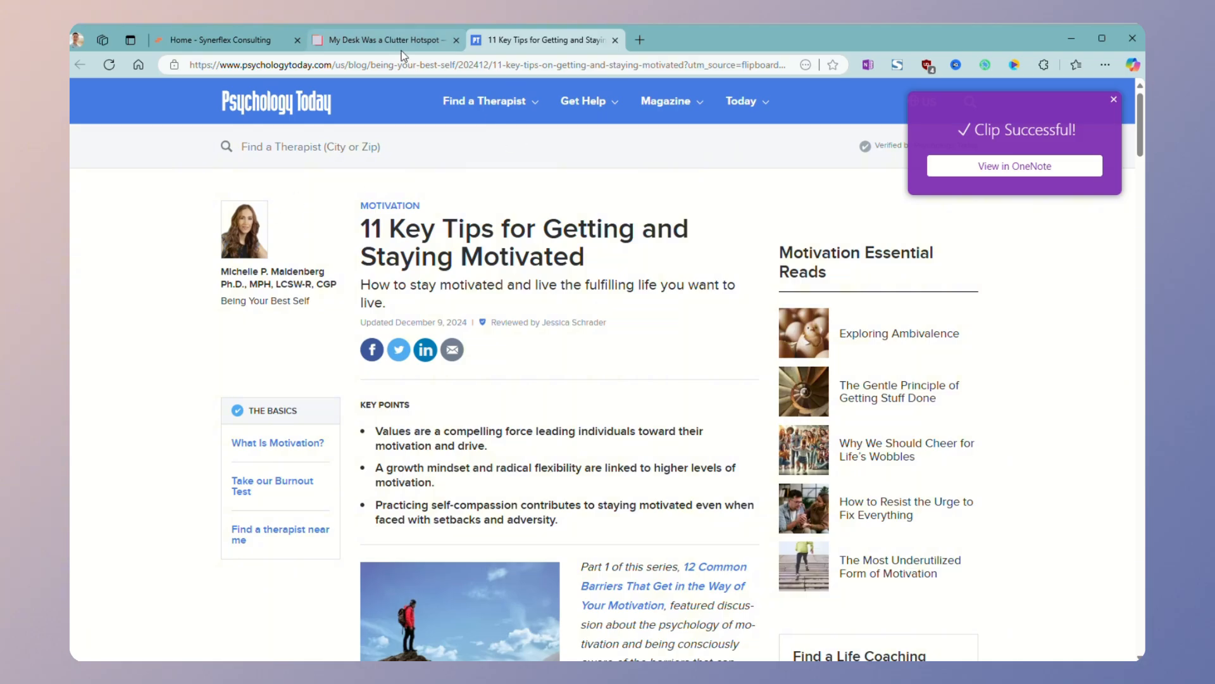
pyautogui.click(1115, 99)
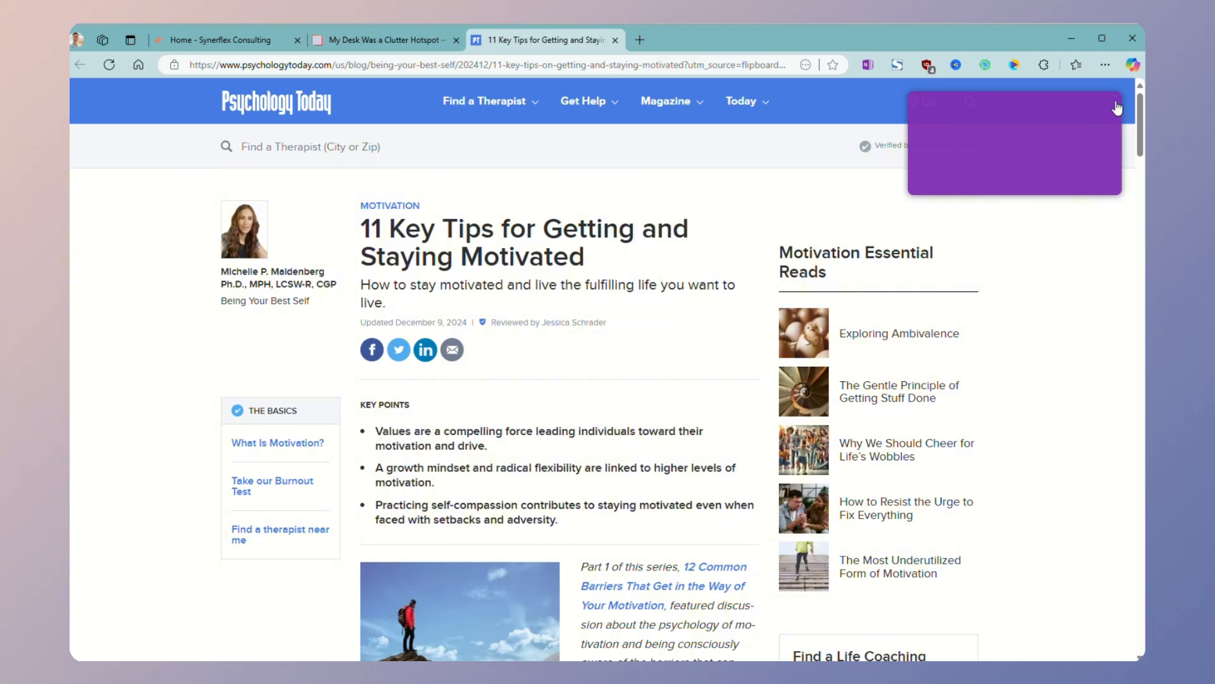
pyautogui.click(868, 65)
pyautogui.click(980, 240)
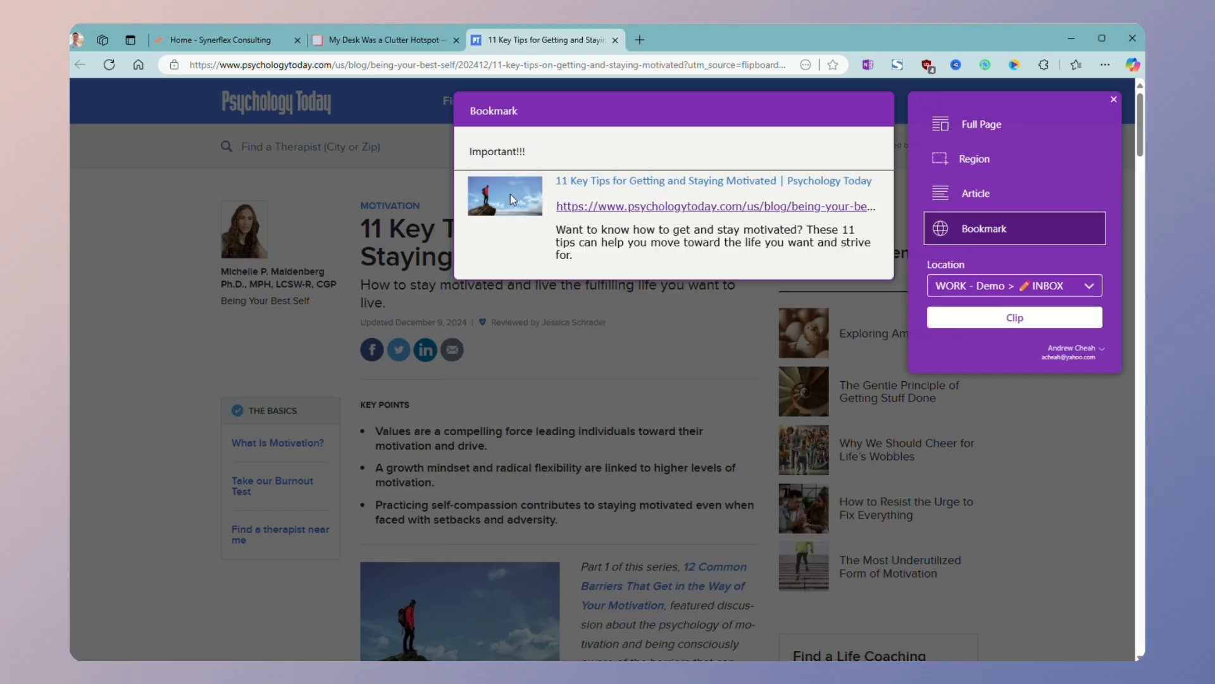
pyautogui.doubleClick(506, 152)
pyautogui.click(507, 154)
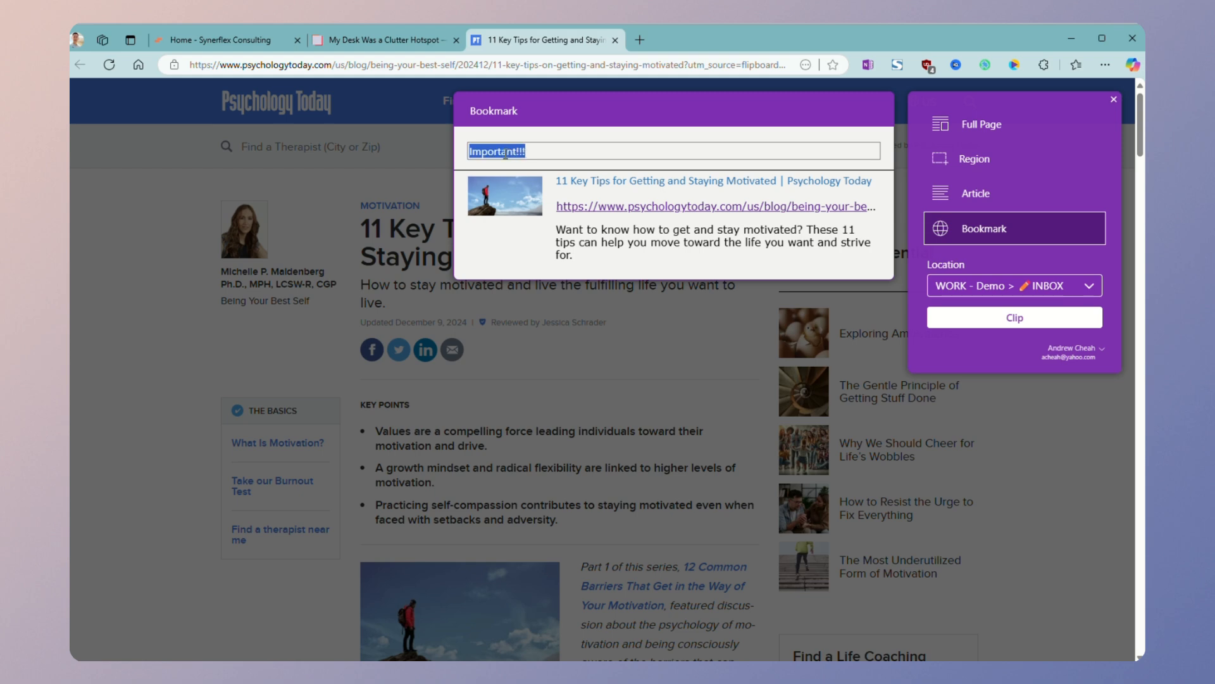
pyautogui.press('BackSpace')
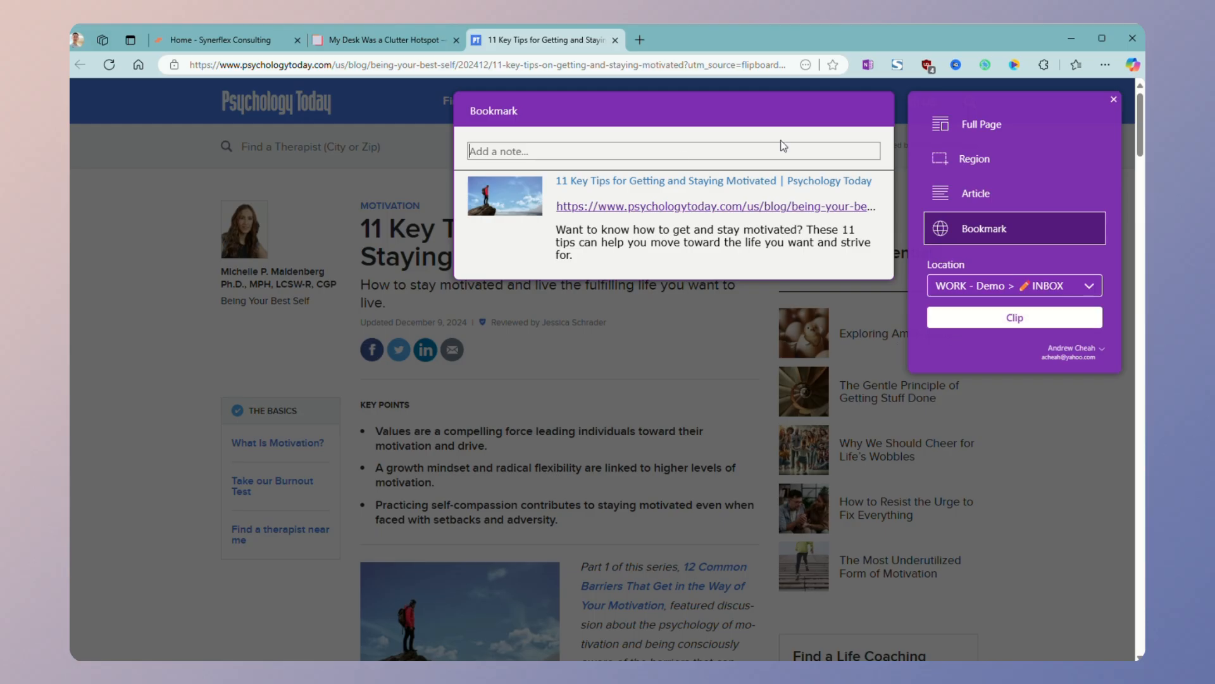
pyautogui.click(1115, 100)
# Step: Clip the Livingetc desk clutter article in Bookmark mode, without a note, to WORK - Demo > INBOX
pyautogui.click(397, 41)
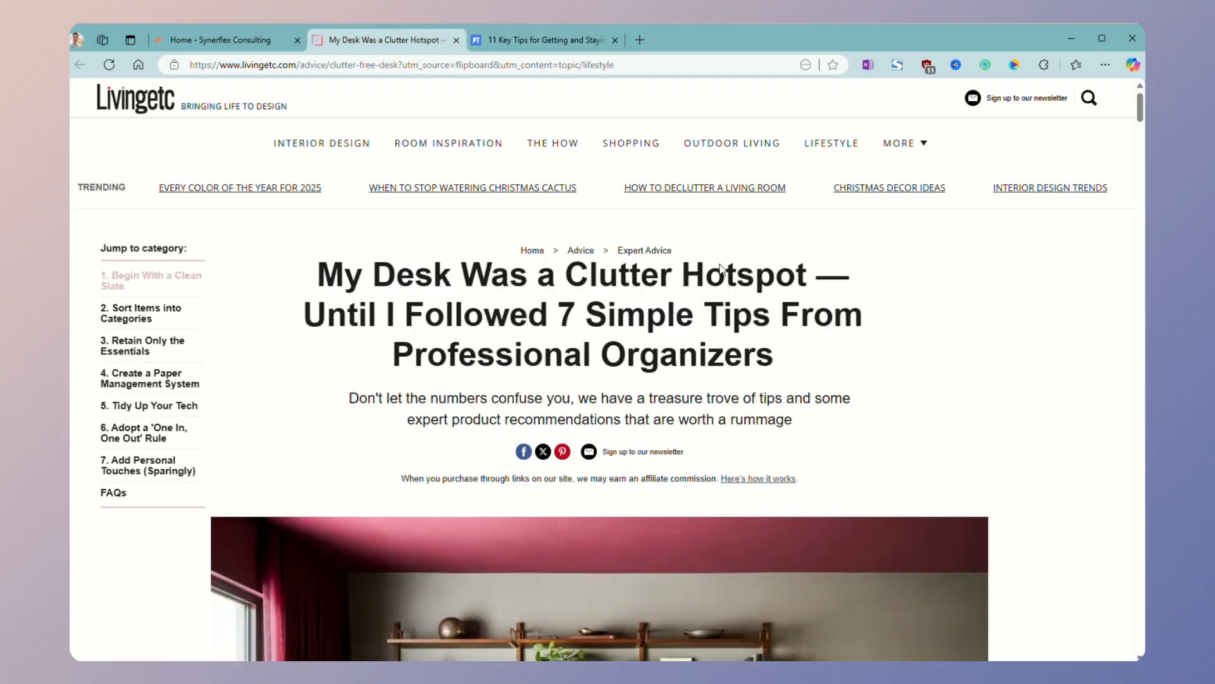
pyautogui.scroll(-3, 764, 335)
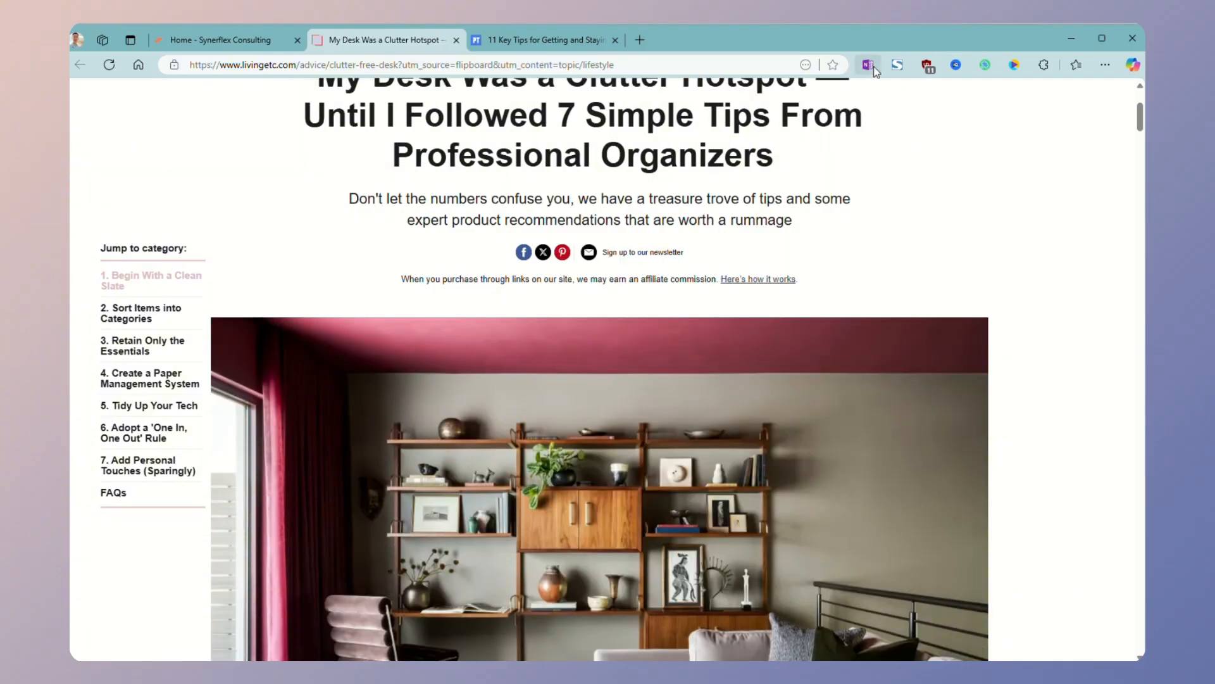
pyautogui.click(873, 67)
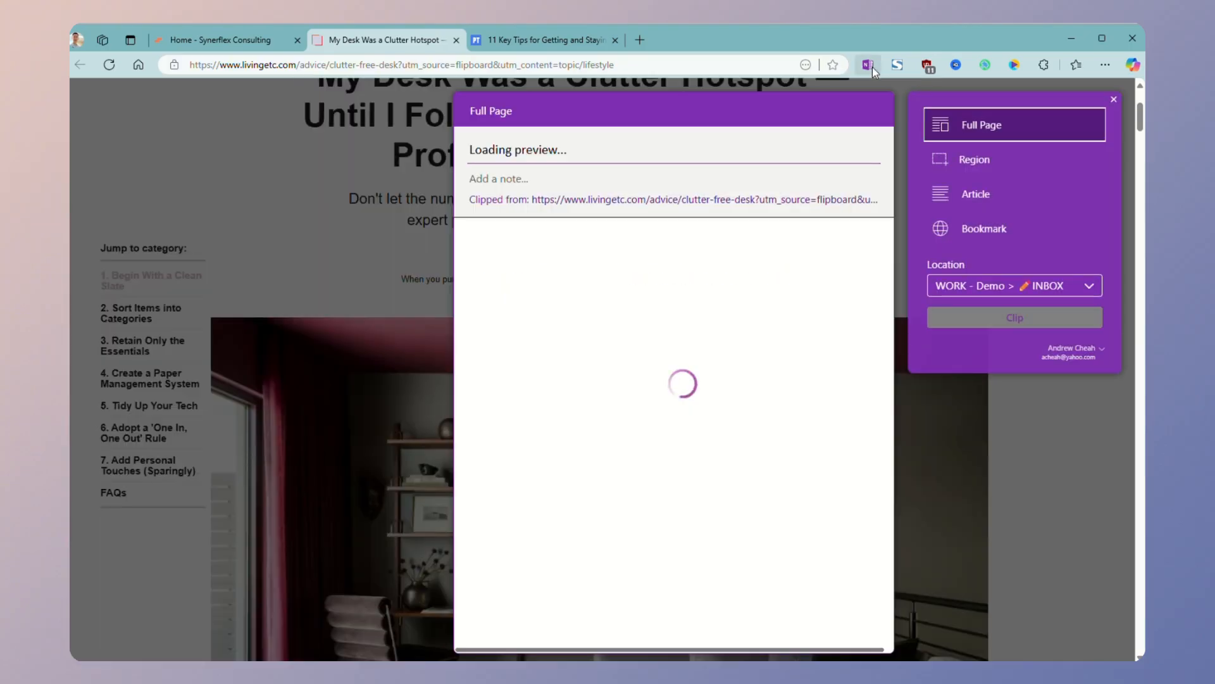
pyautogui.click(1002, 239)
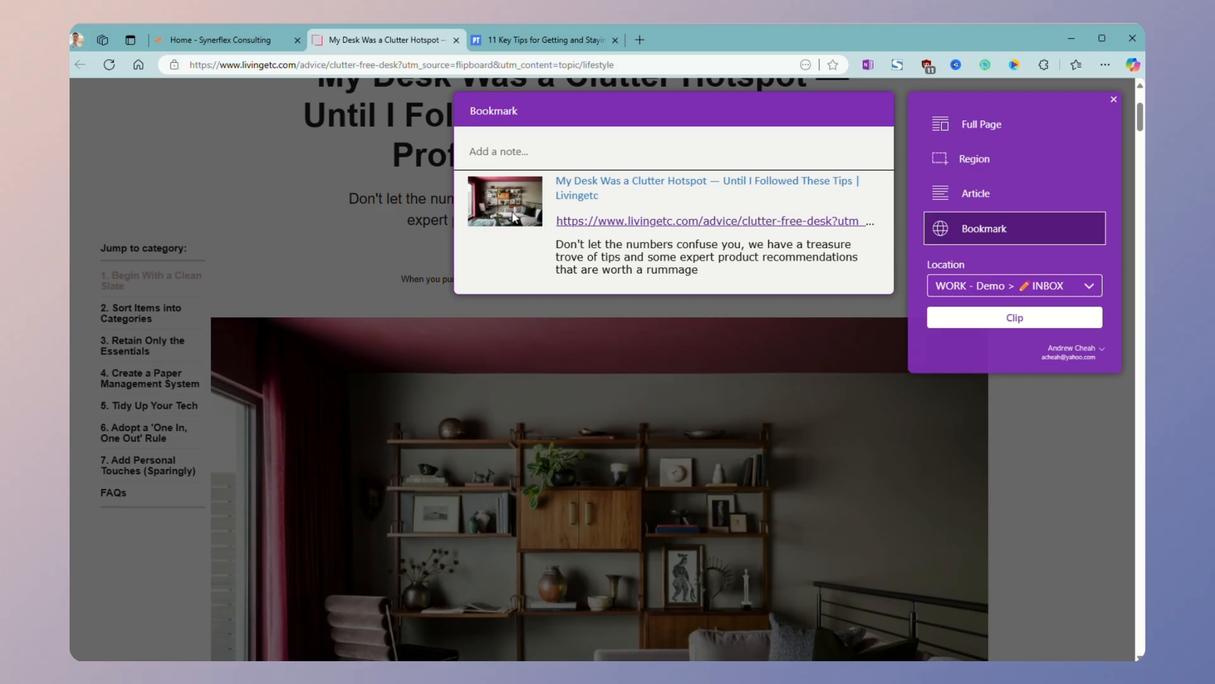
pyautogui.click(1017, 315)
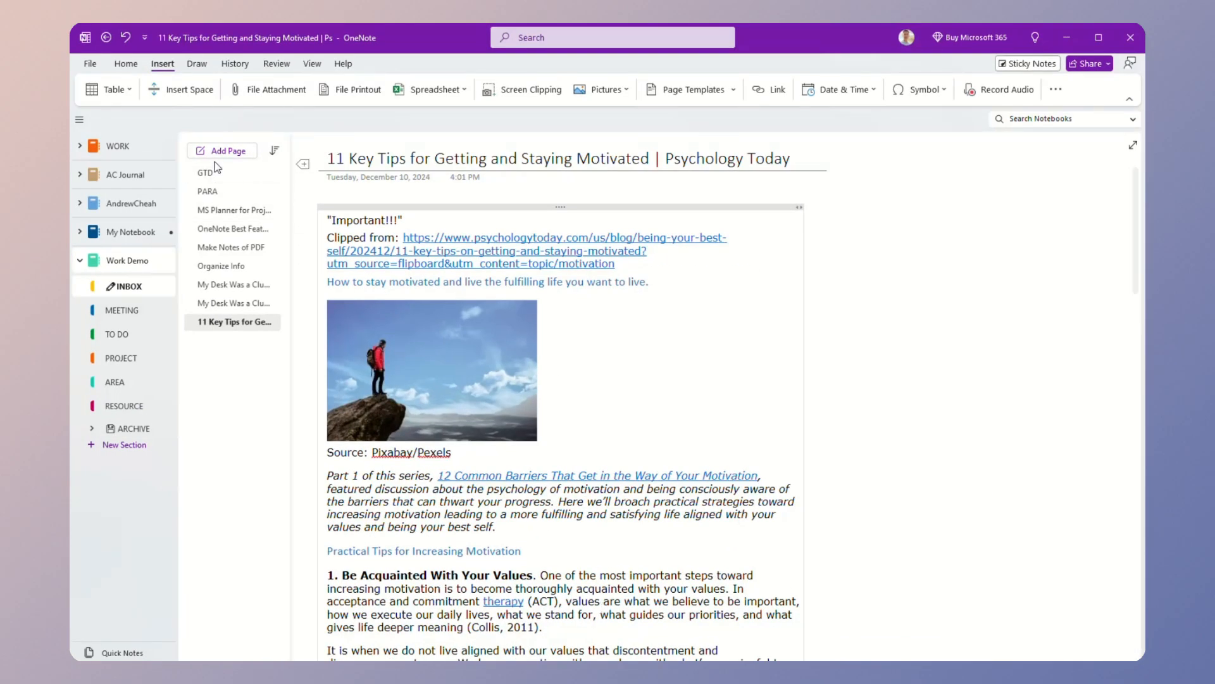
# Step: Switch to OneNote, sync the Work Demo notebook, and open the new desk clutter bookmark page in INBOX
pyautogui.rightClick(128, 266)
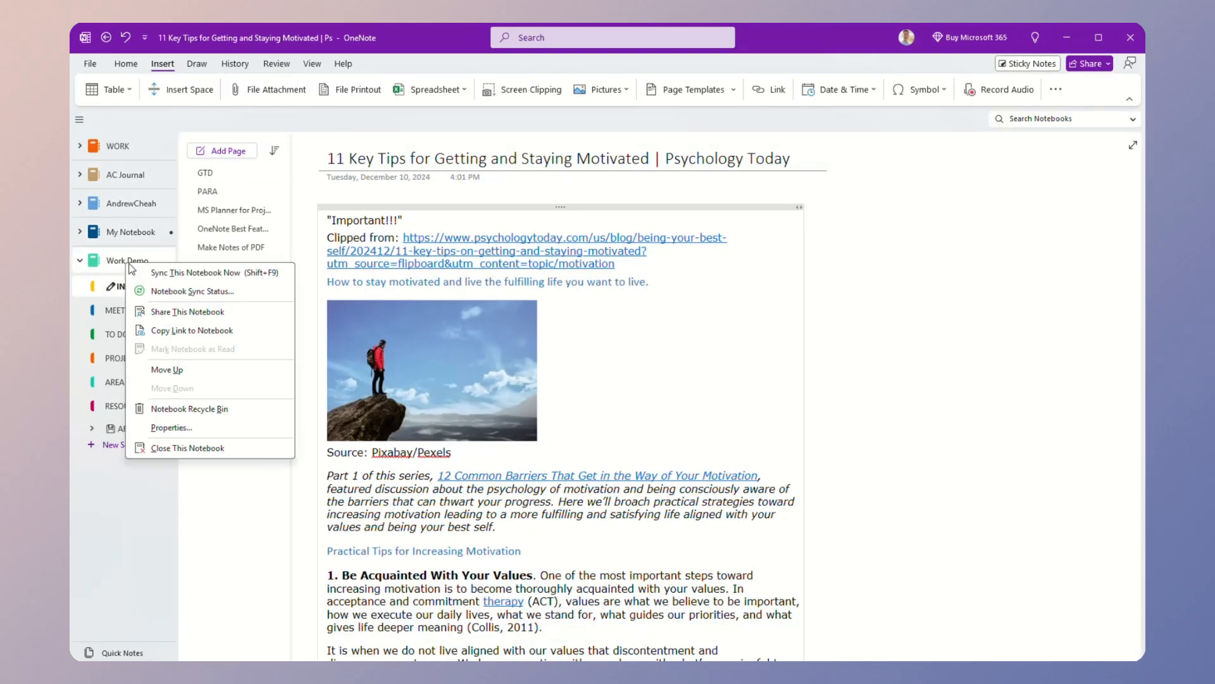
pyautogui.click(170, 275)
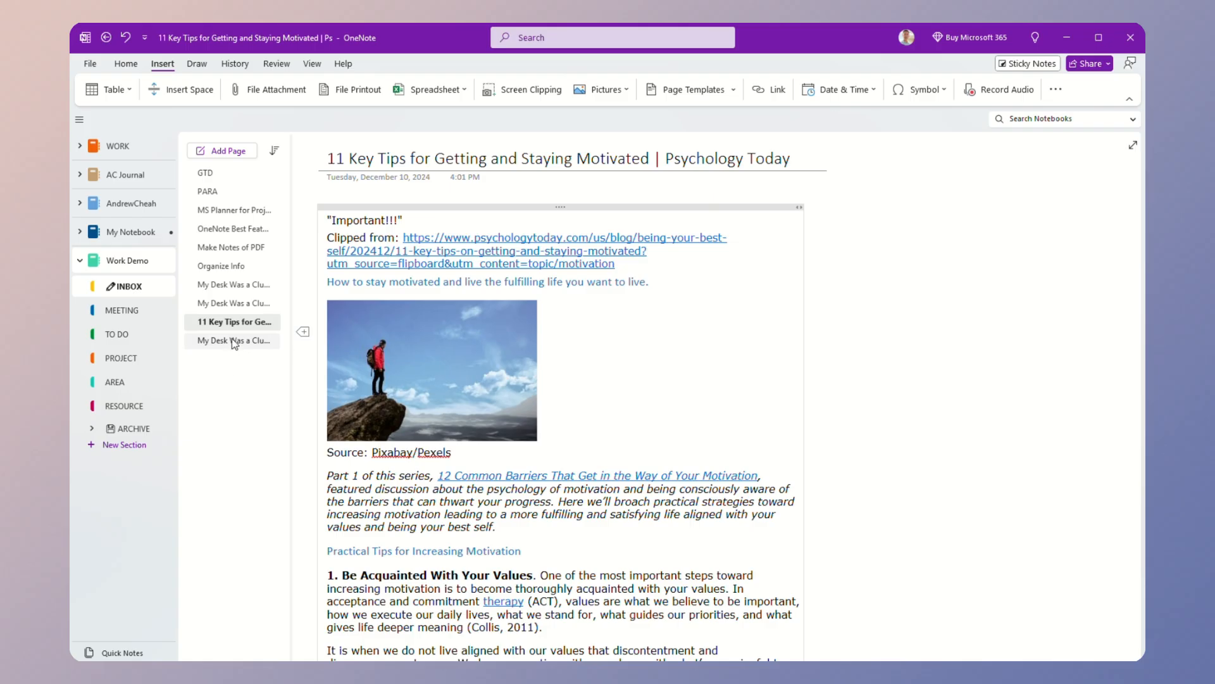
pyautogui.moveTo(234, 342); pyautogui.dragTo(234, 344)
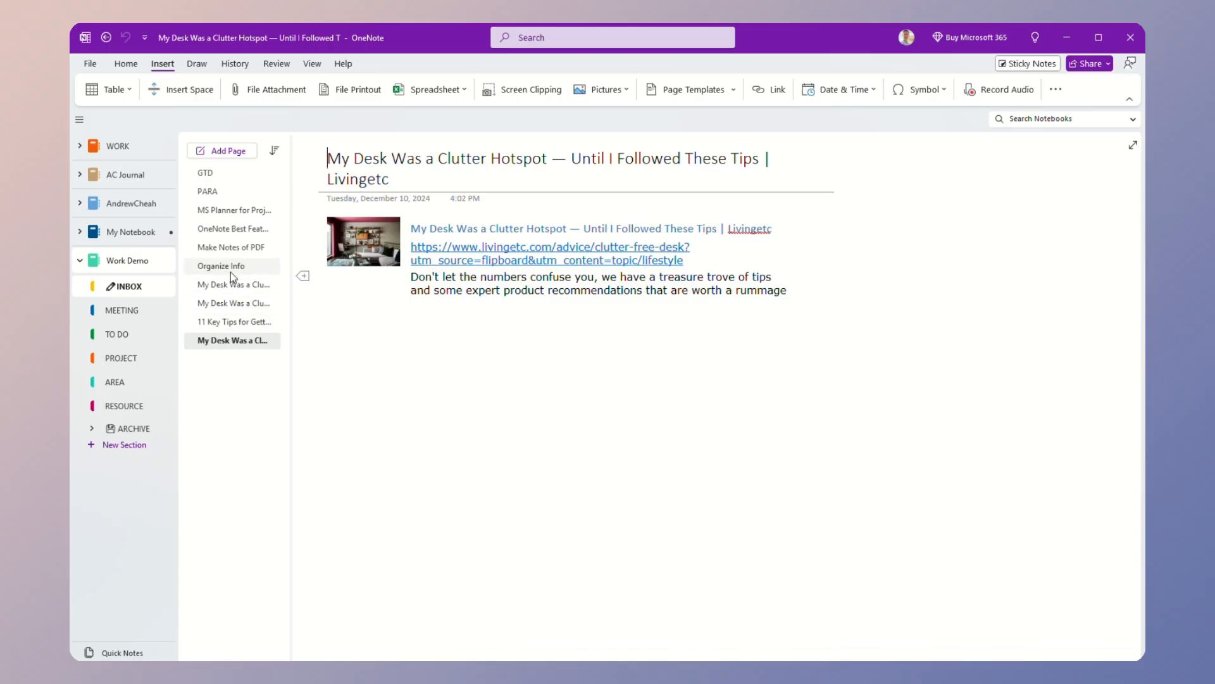
pyautogui.click(233, 322)
pyautogui.click(230, 340)
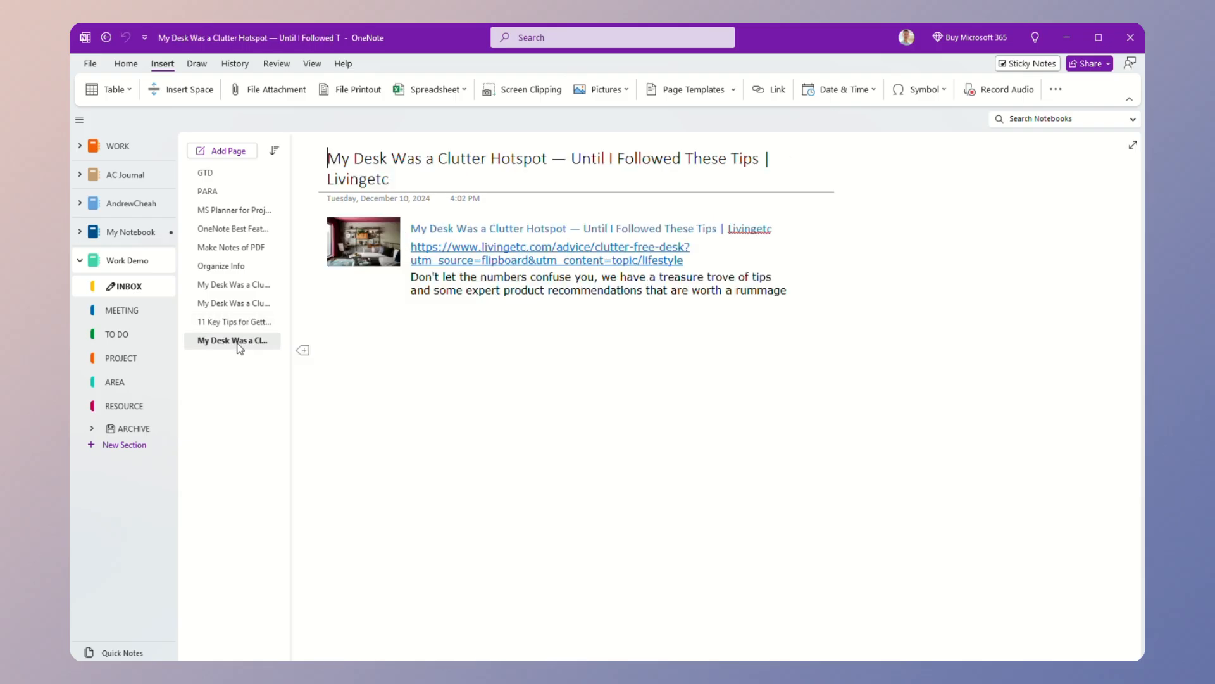
# Step: Copy the bookmark clip's container and paste it beside the article on the 11 Key Tips page
pyautogui.click(567, 208)
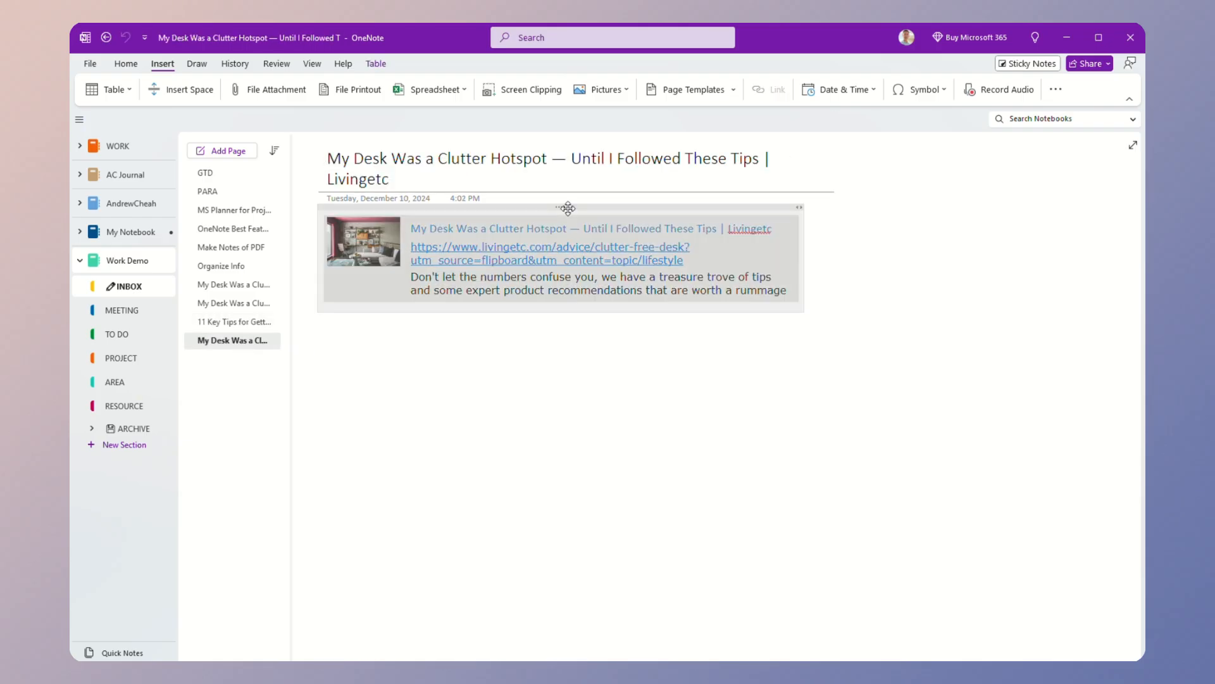
pyautogui.moveTo(568, 208); pyautogui.dragTo(245, 324)
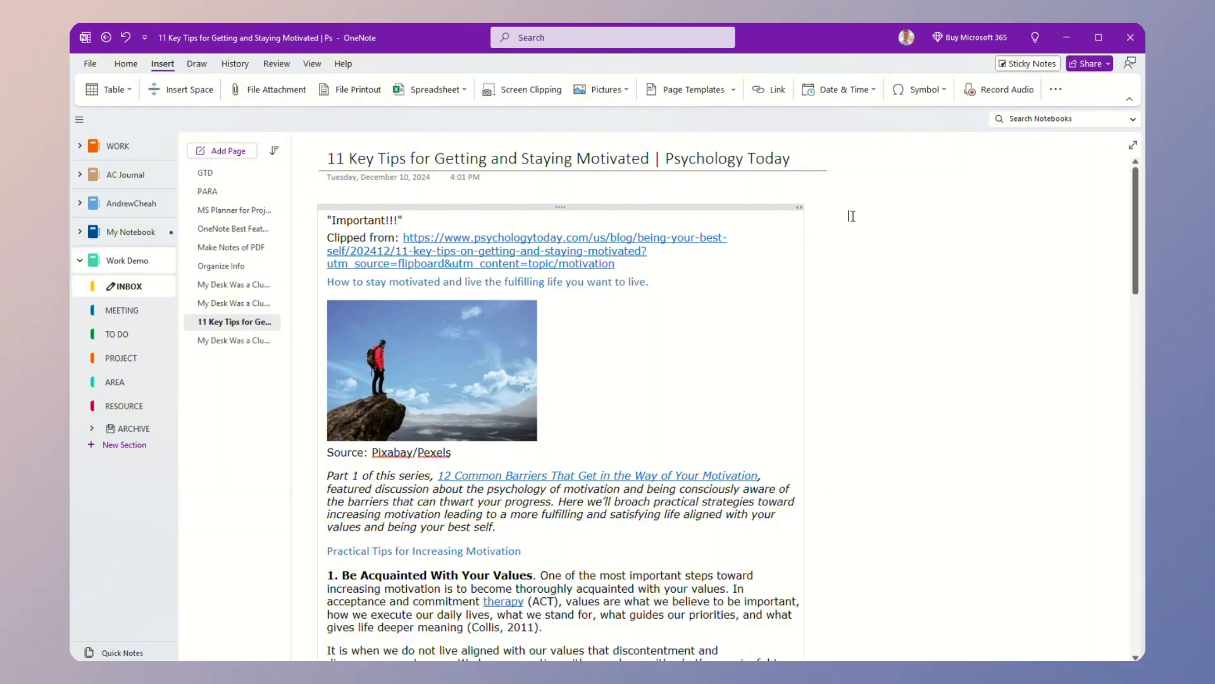
pyautogui.hotkey('ctrl', 'v')
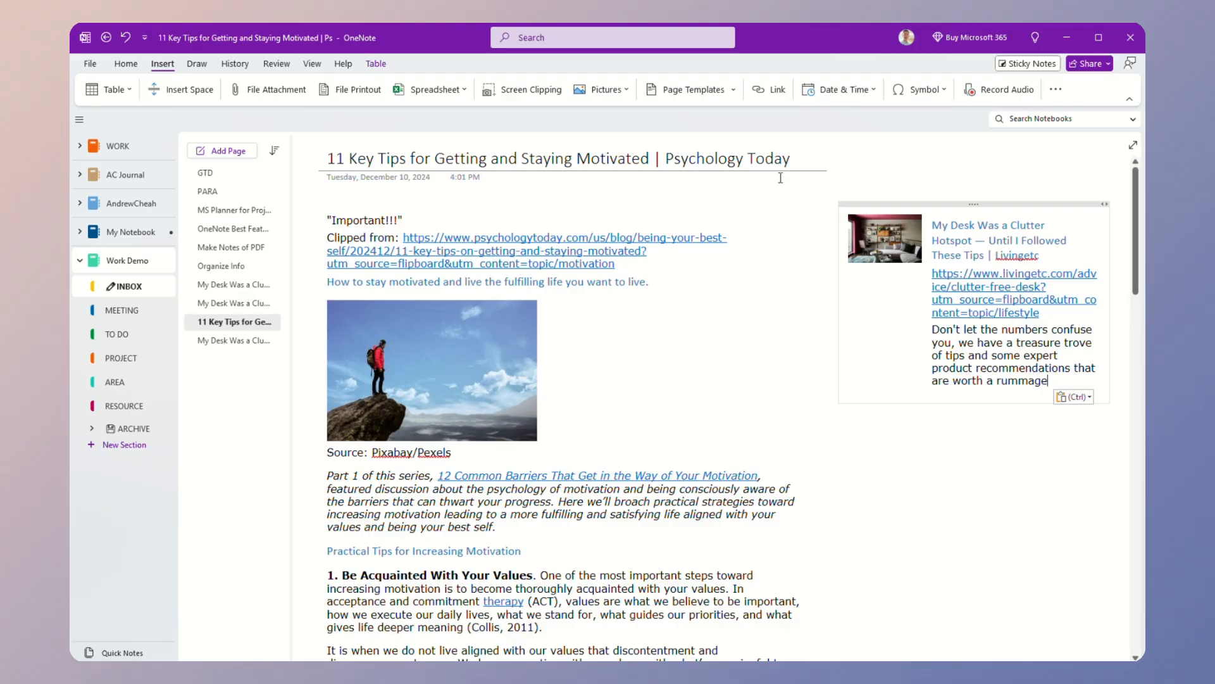
# Step: Zoom the page out to 51% and move the pasted bookmark clip farther away from the article text
pyautogui.click(312, 64)
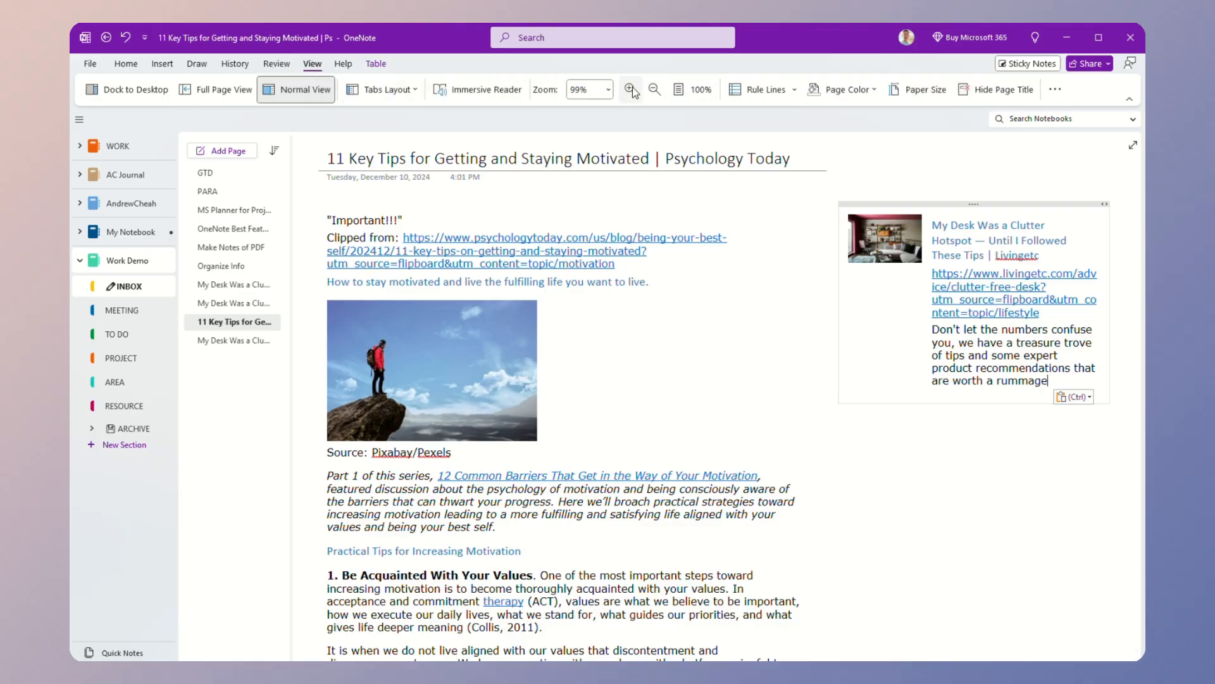
pyautogui.click(654, 89)
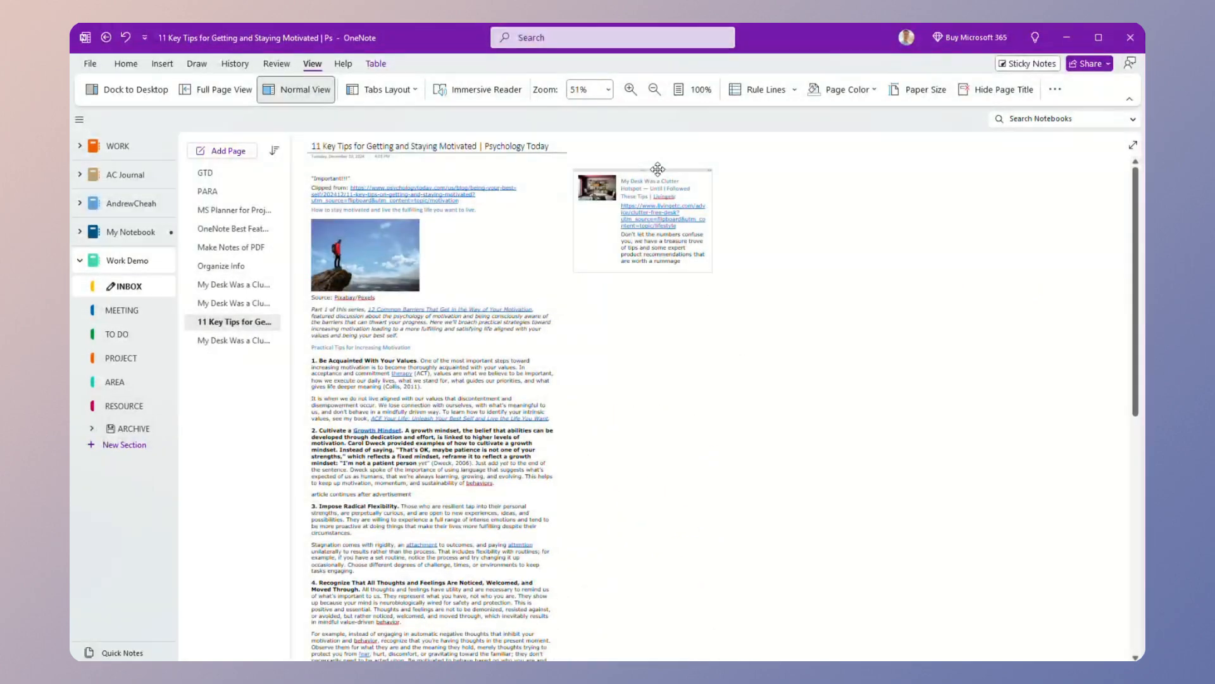
pyautogui.moveTo(651, 169); pyautogui.dragTo(682, 170)
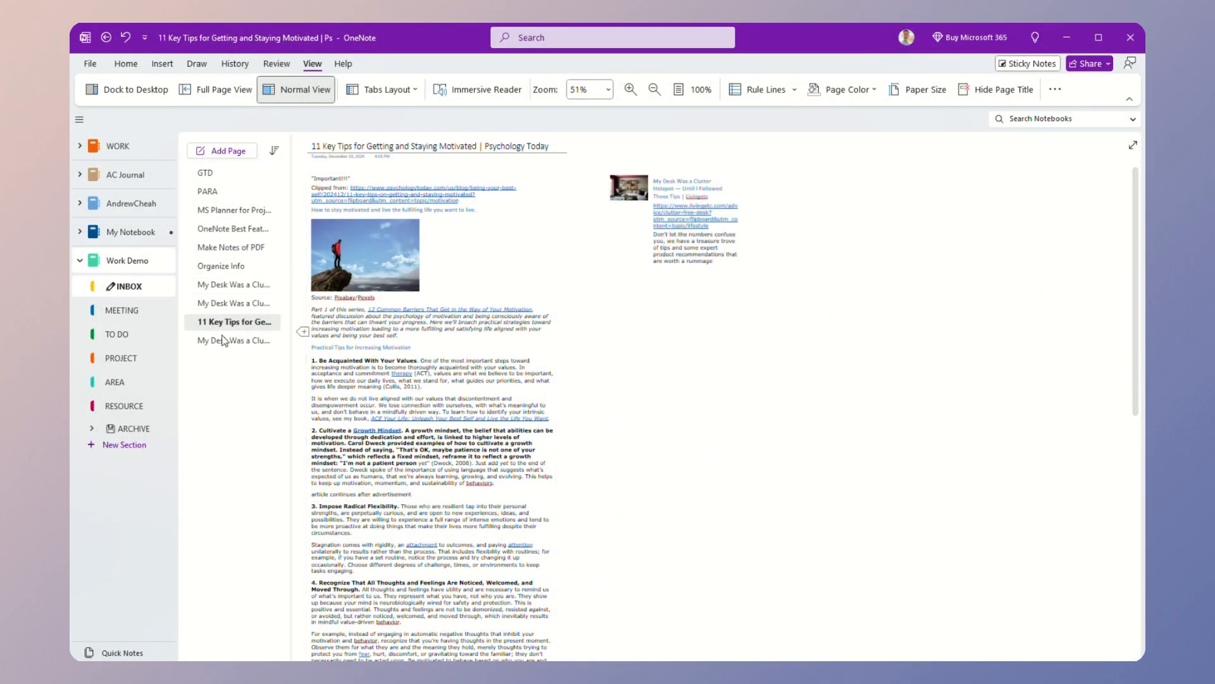
# Step: Copy the full-page desk clutter clip onto the 11 Key Tips page, to the right of the bookmark clip, and check it
pyautogui.click(250, 286)
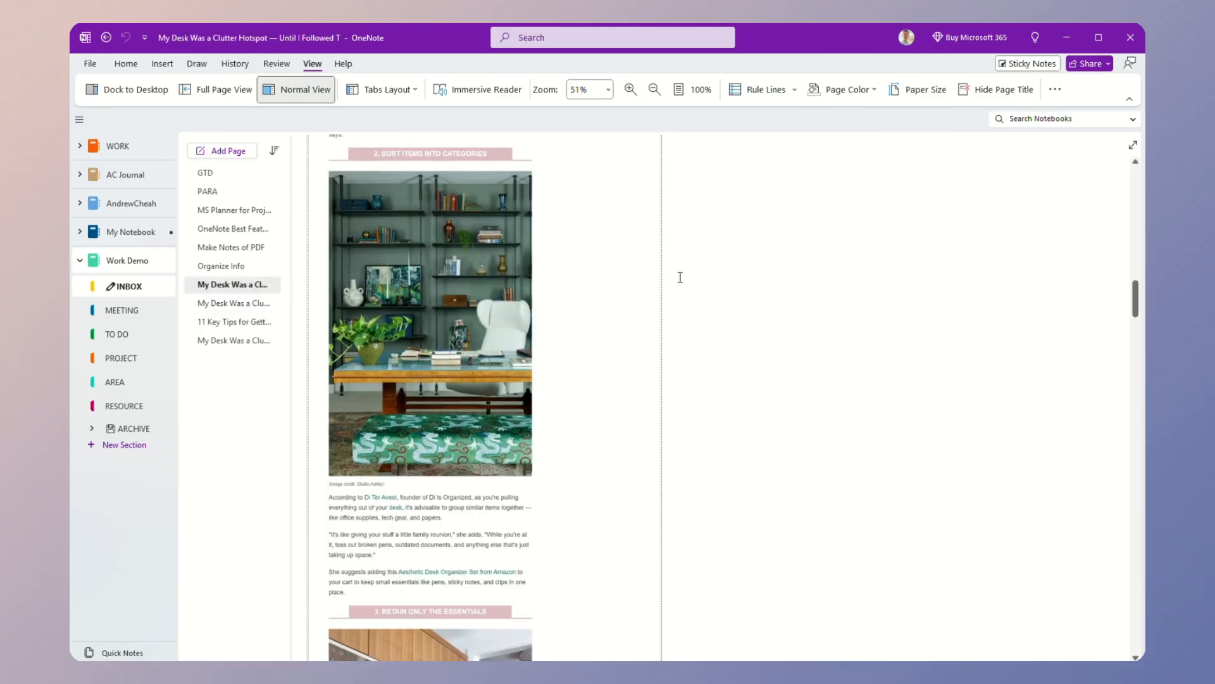
pyautogui.click(229, 322)
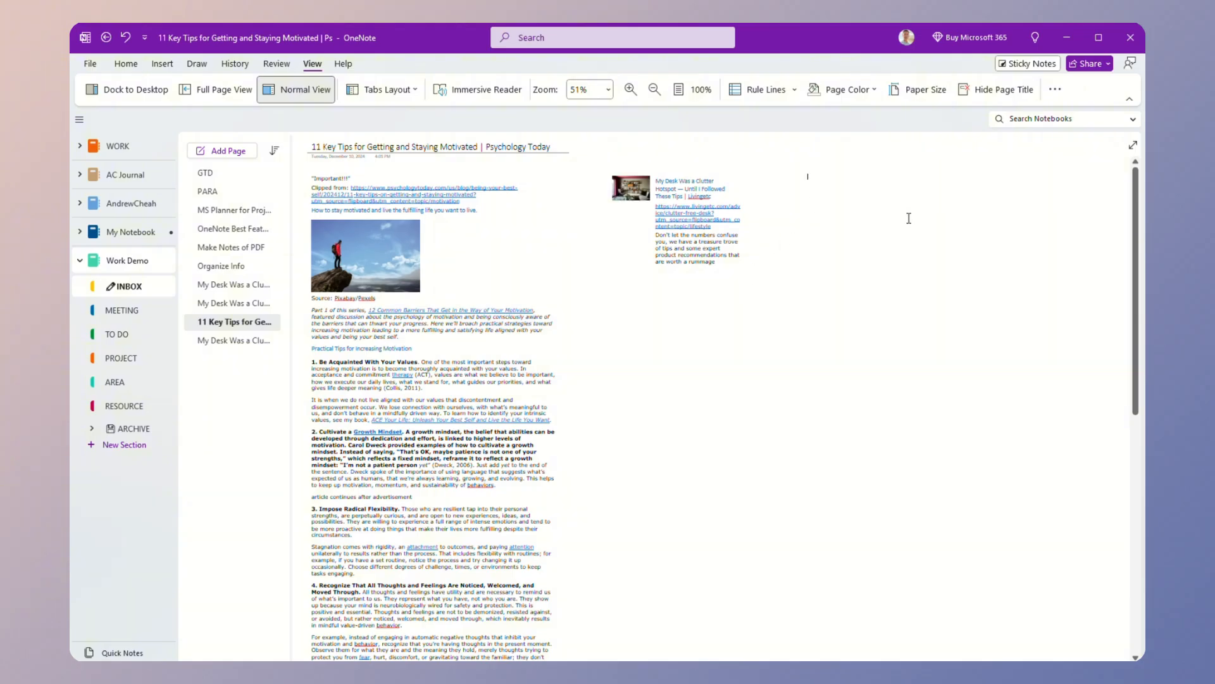
pyautogui.scroll(-6, 909, 218)
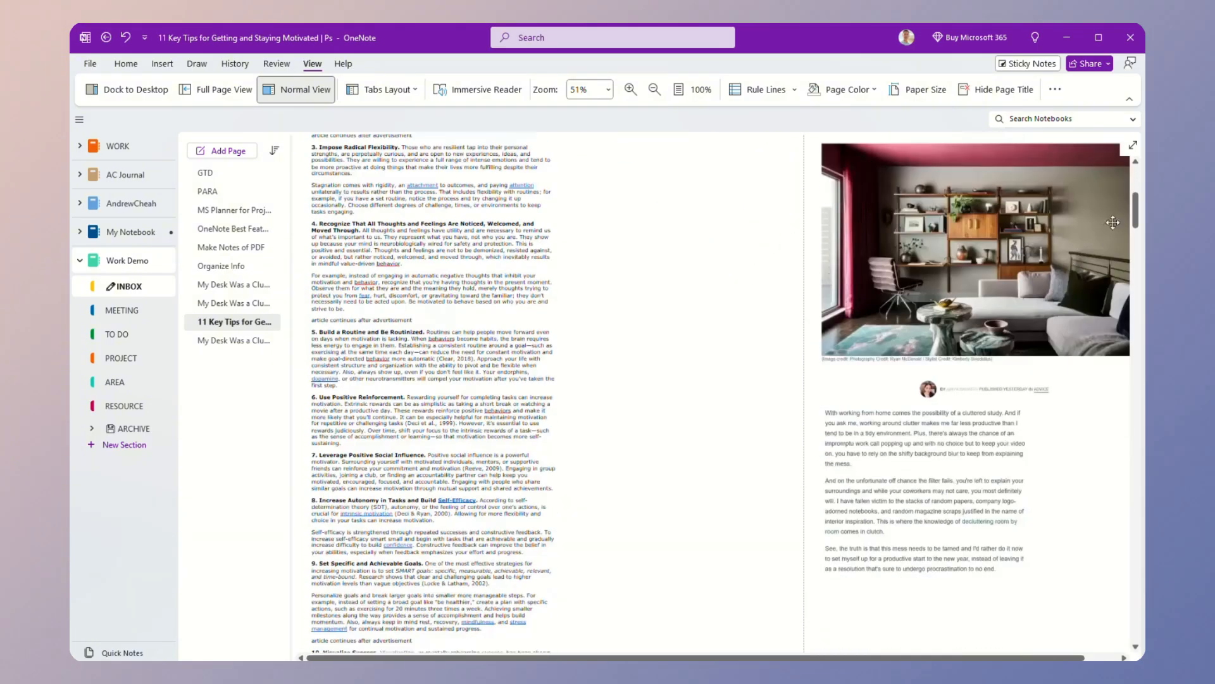
pyautogui.moveTo(1138, 212); pyautogui.dragTo(1137, 406)
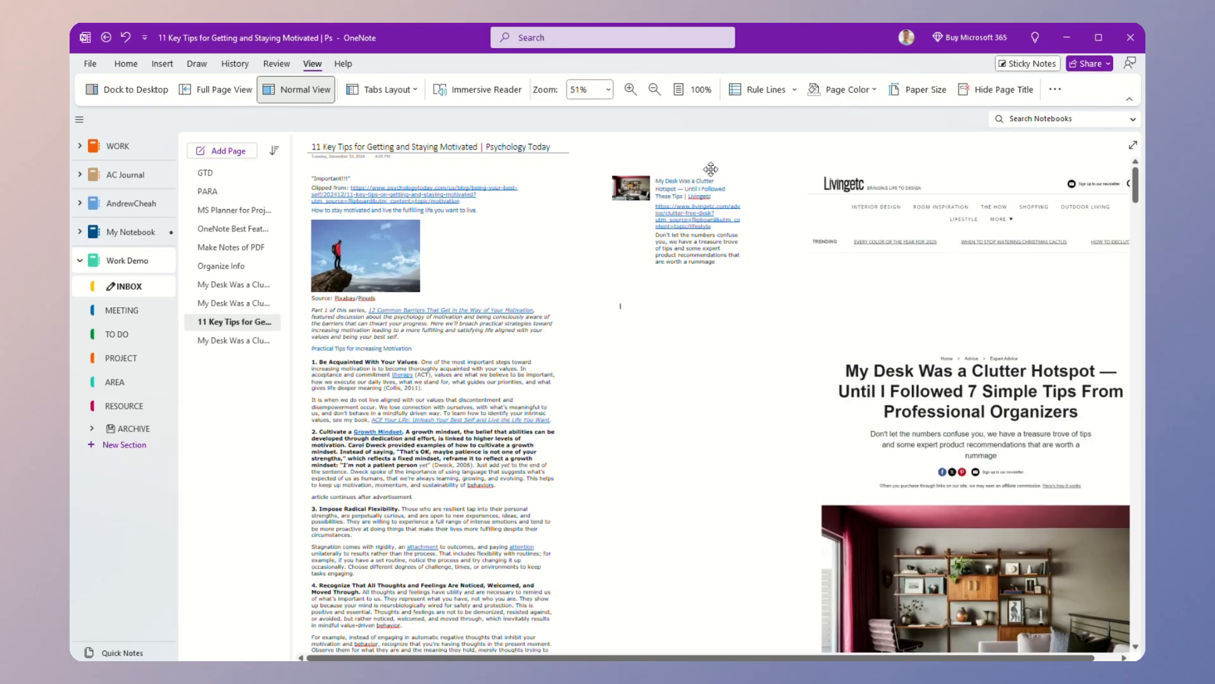
# Step: Delete the desk clutter page that holds the original bookmark clip from INBOX
pyautogui.click(236, 342)
pyautogui.rightClick(240, 342)
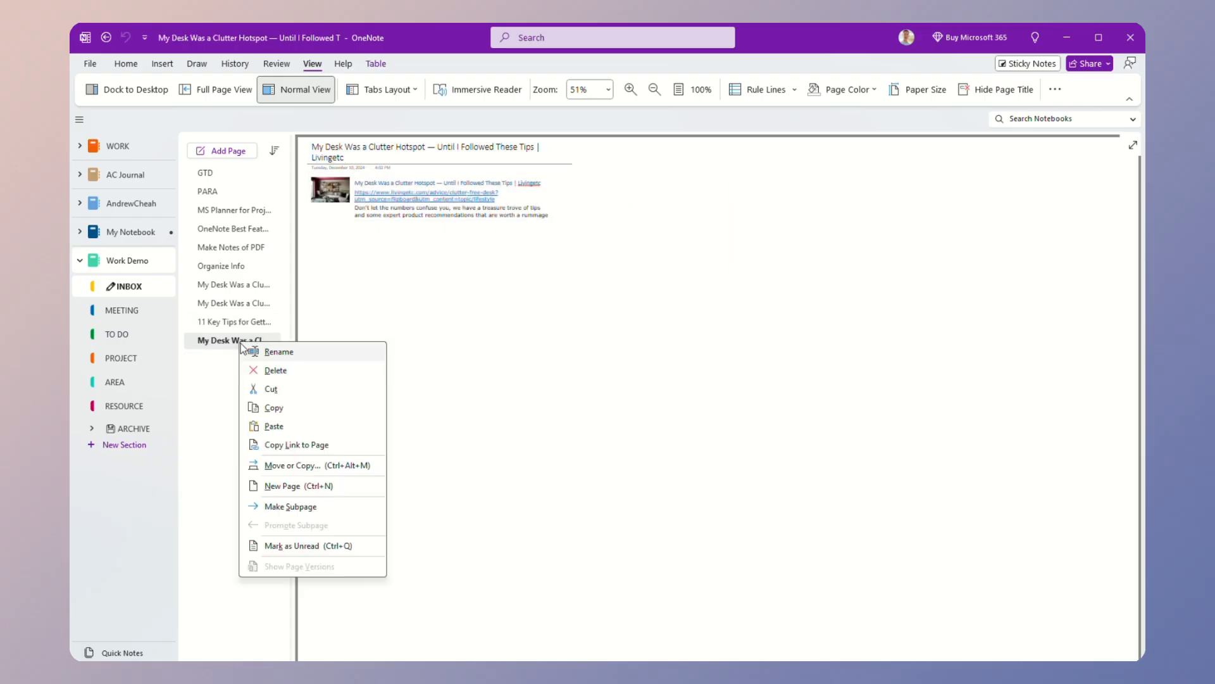
pyautogui.click(269, 371)
# Step: Copy the region clip from its desk clutter page and paste it below the bookmark clip on the 11 Key Tips page
pyautogui.click(232, 303)
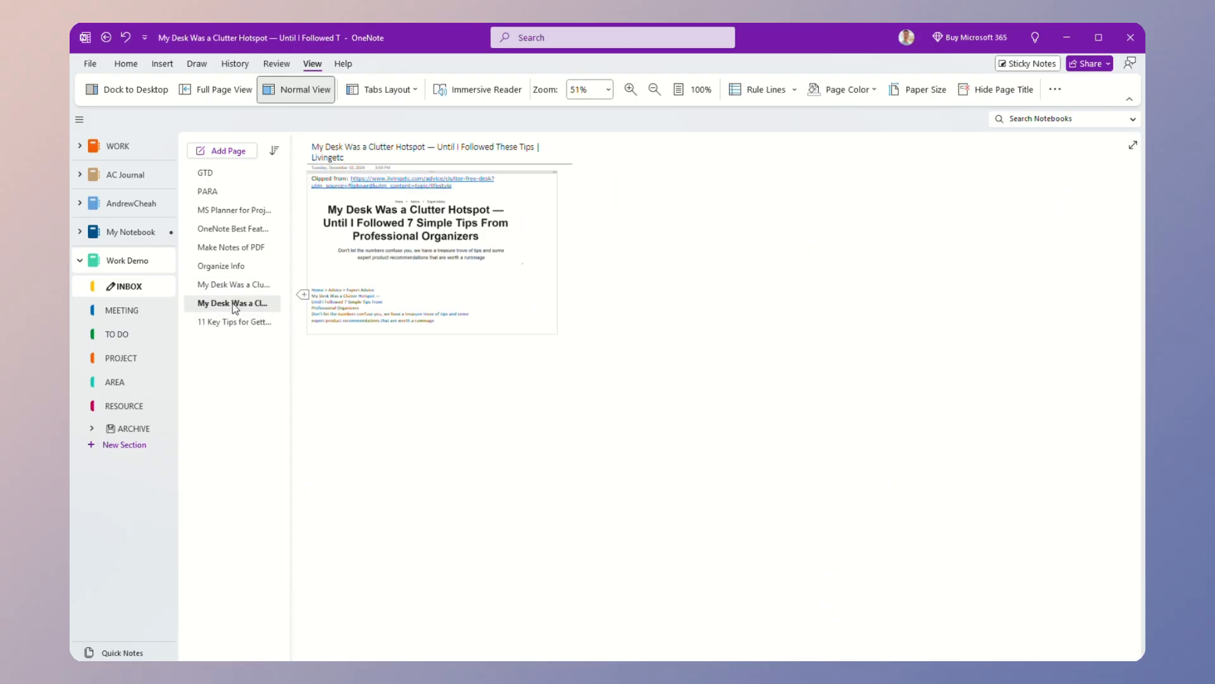
pyautogui.click(467, 171)
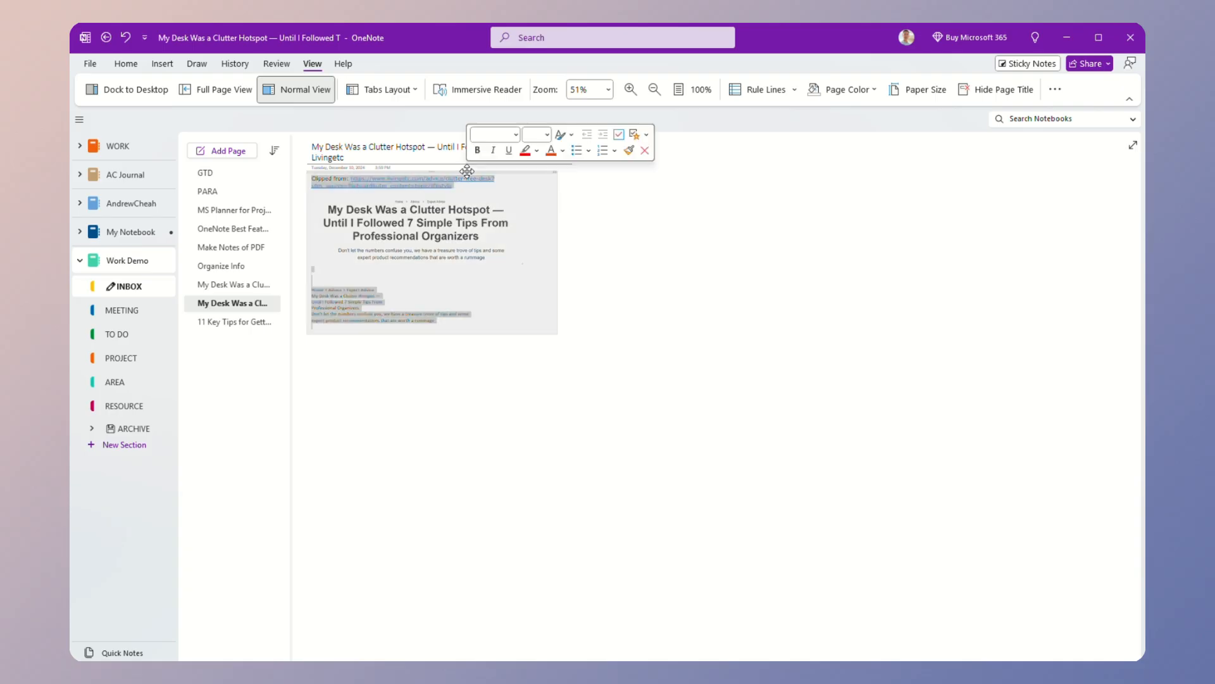
pyautogui.click(239, 323)
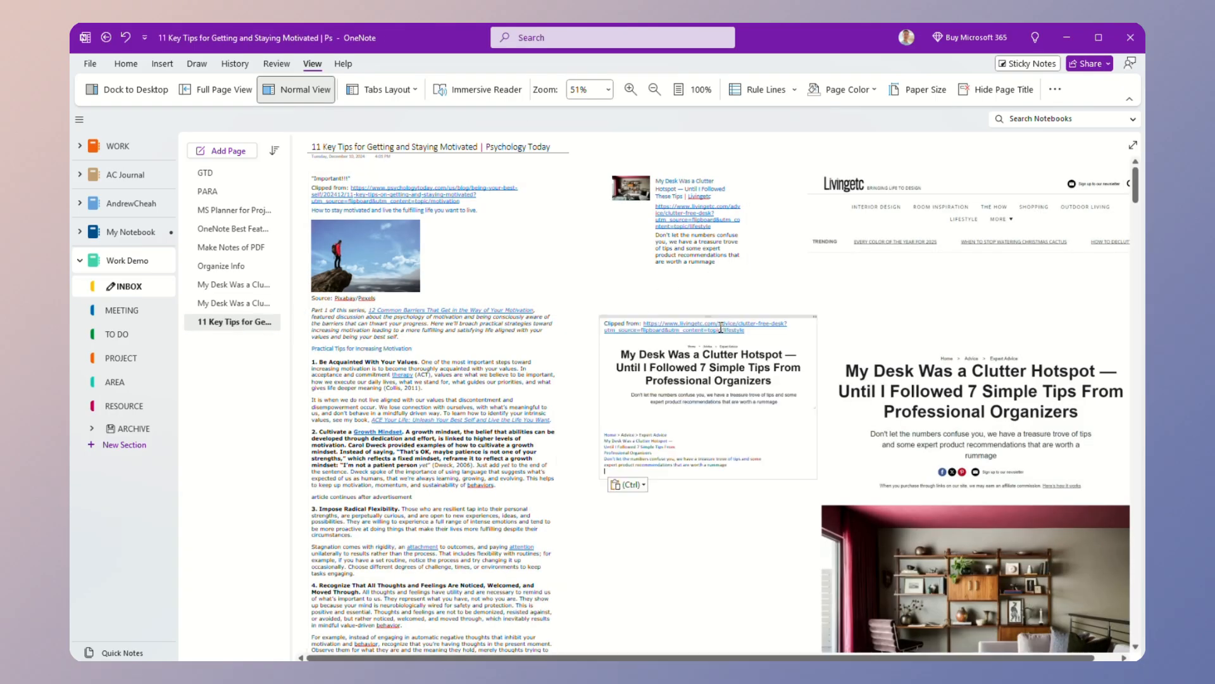
# Step: Delete the two remaining desk clutter pages, holding the full-page and region clips, from INBOX
pyautogui.click(214, 305)
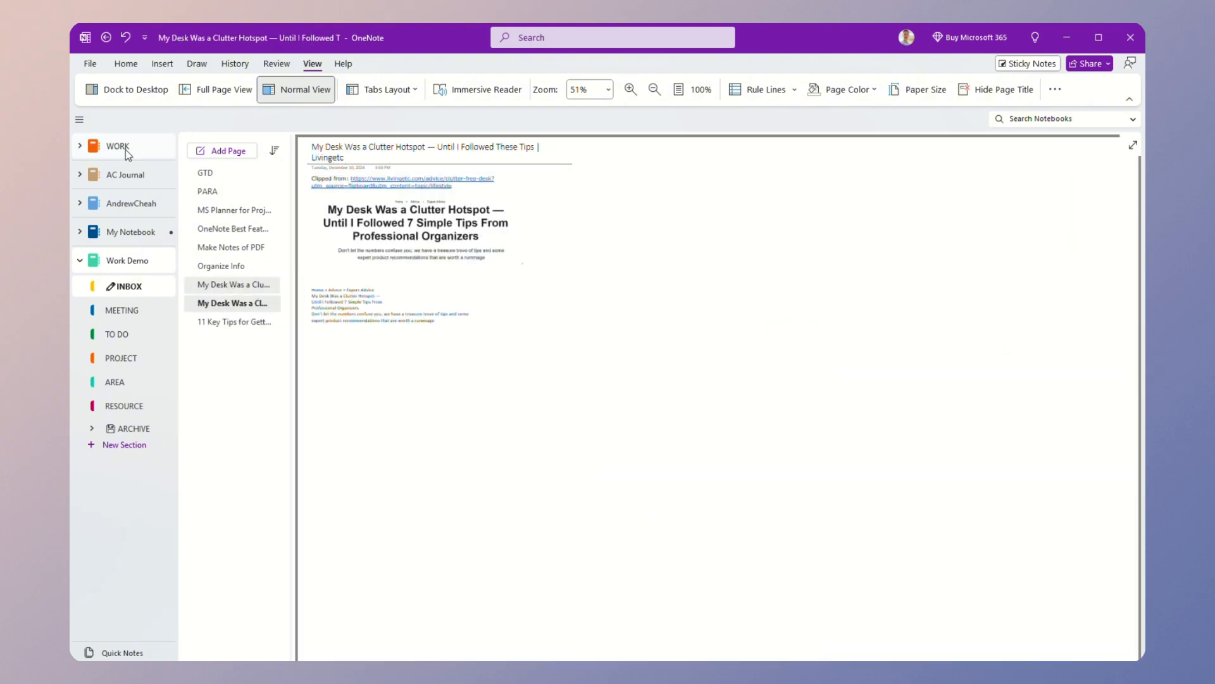
pyautogui.rightClick(246, 291)
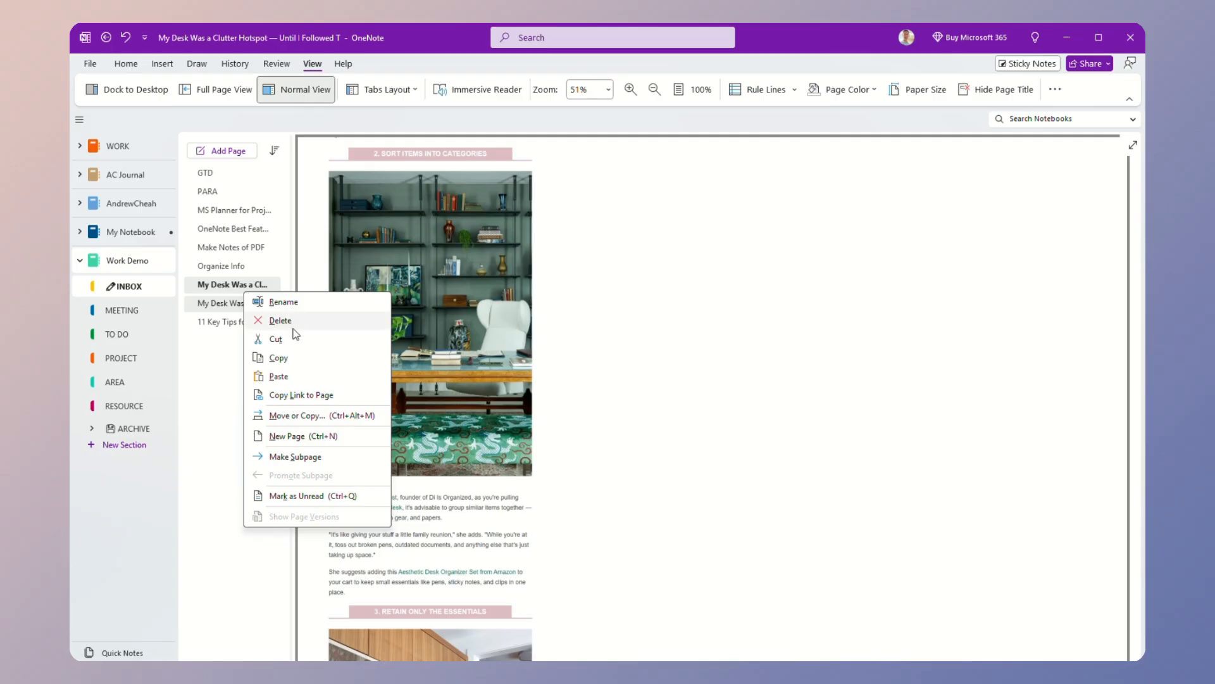
pyautogui.click(279, 320)
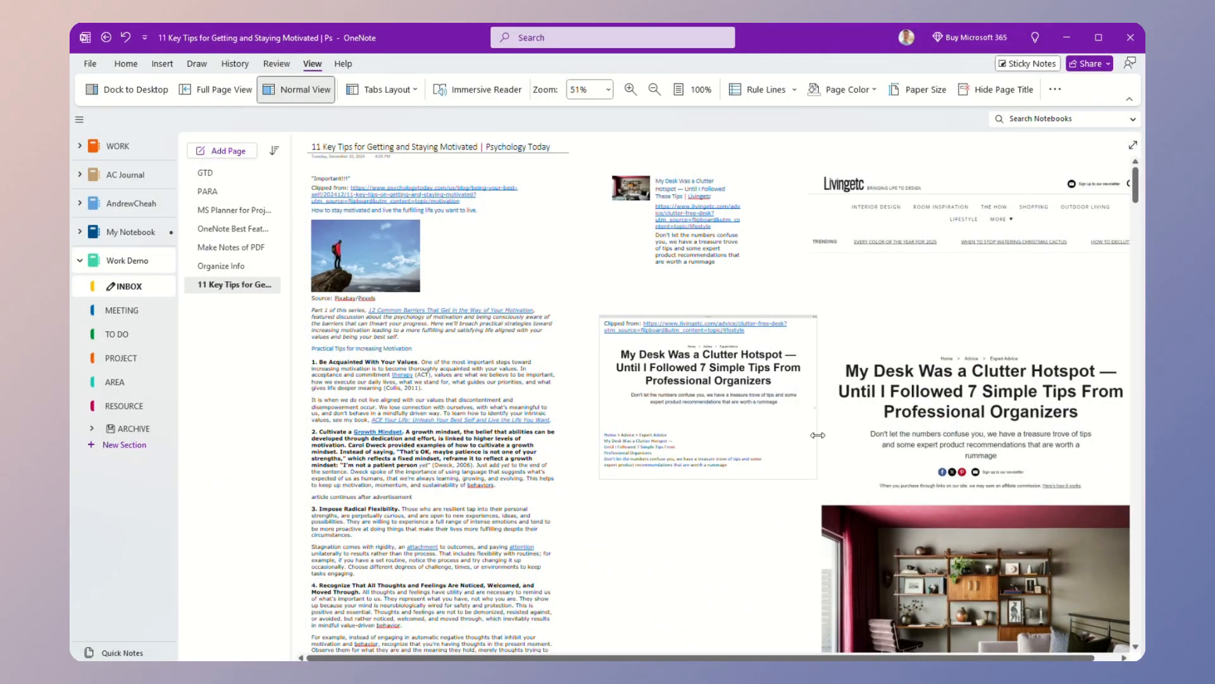
# Step: Zoom out to 21% and move the region clip and the full-page clip side by side into the empty space farther right
pyautogui.click(654, 91)
pyautogui.click(654, 90)
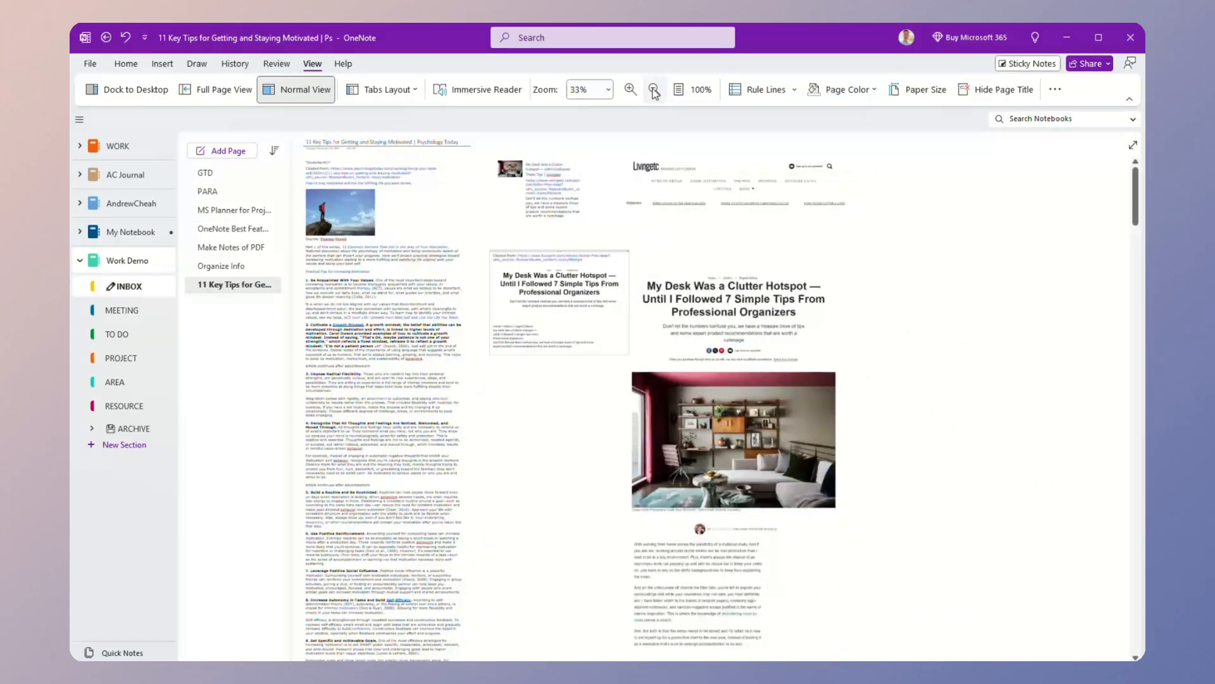
pyautogui.click(654, 90)
pyautogui.click(654, 90)
pyautogui.click(654, 91)
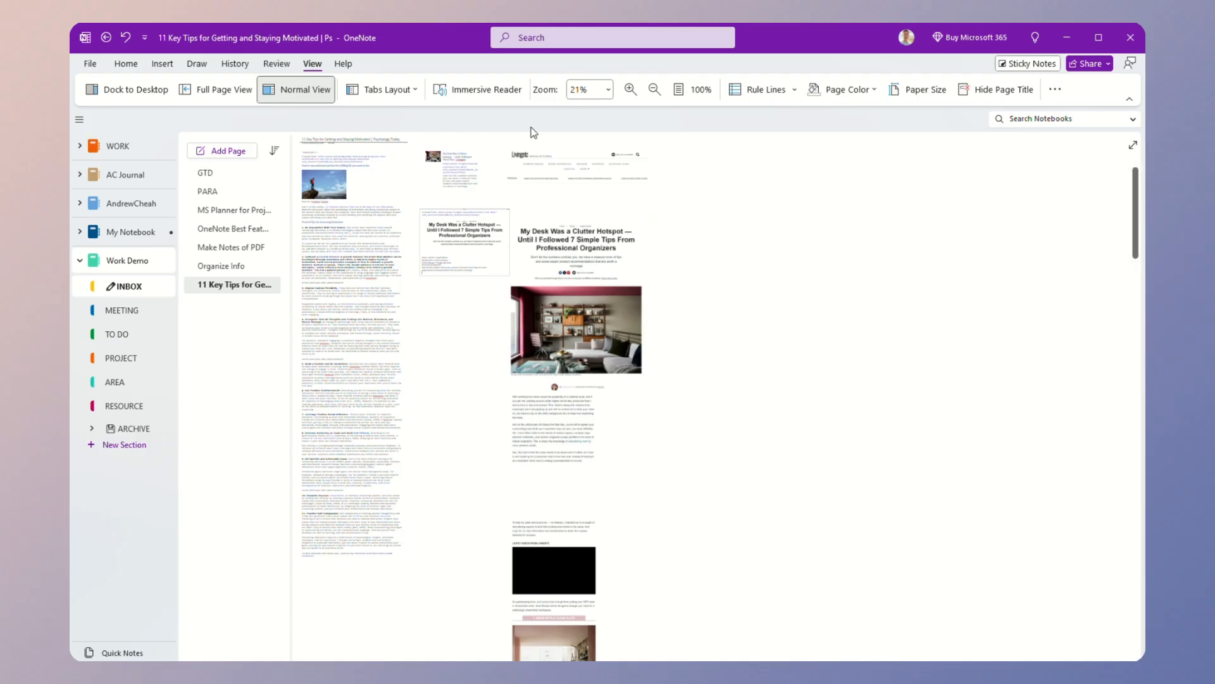
pyautogui.moveTo(469, 209); pyautogui.dragTo(726, 156)
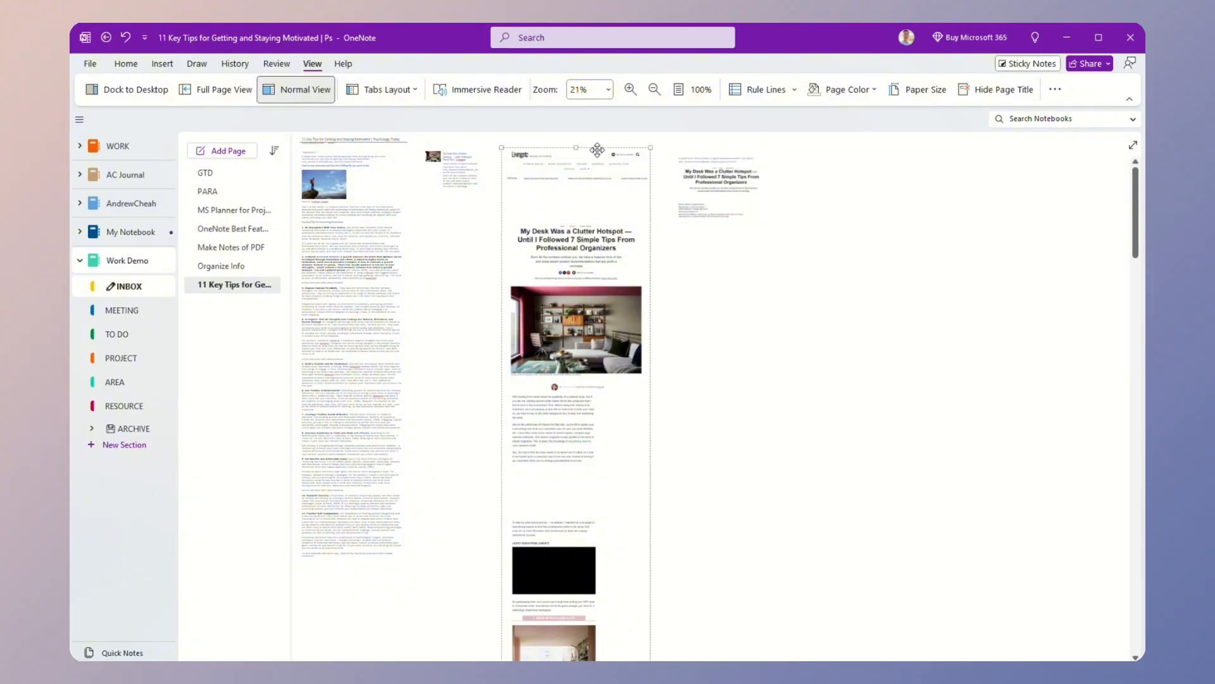
pyautogui.moveTo(595, 161); pyautogui.dragTo(897, 170)
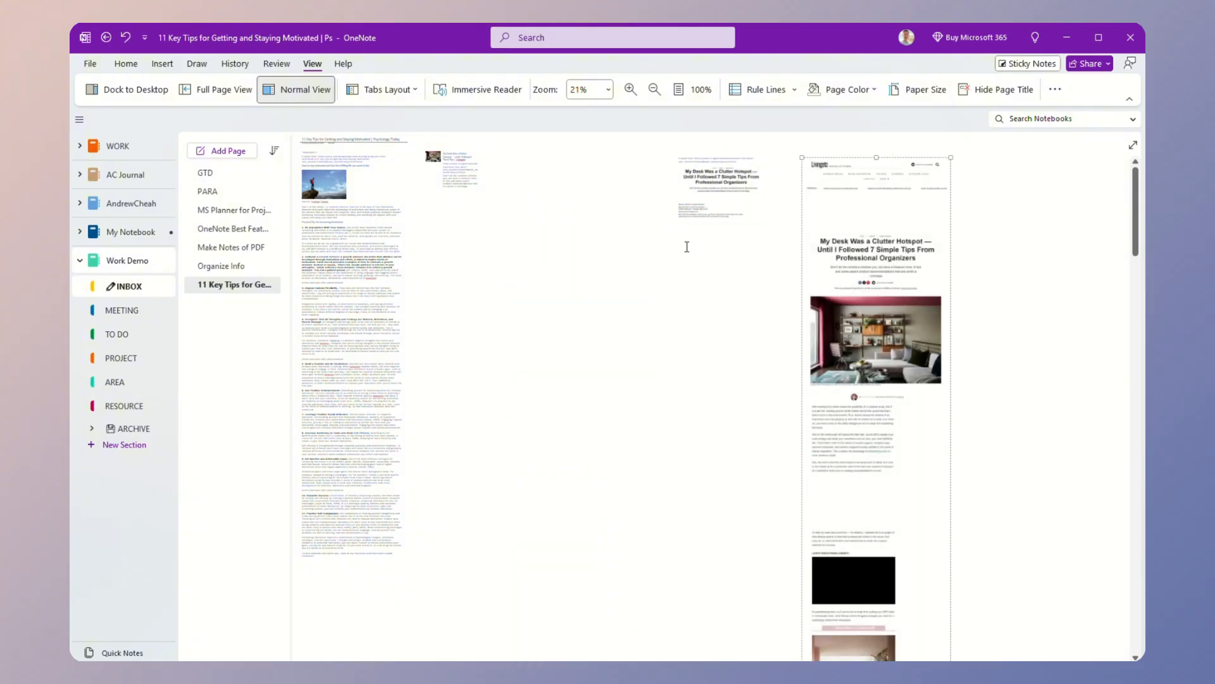
# Step: Follow the bookmark clip's Livingetc link to the original article in the browser, and return to OneNote
pyautogui.click(446, 178)
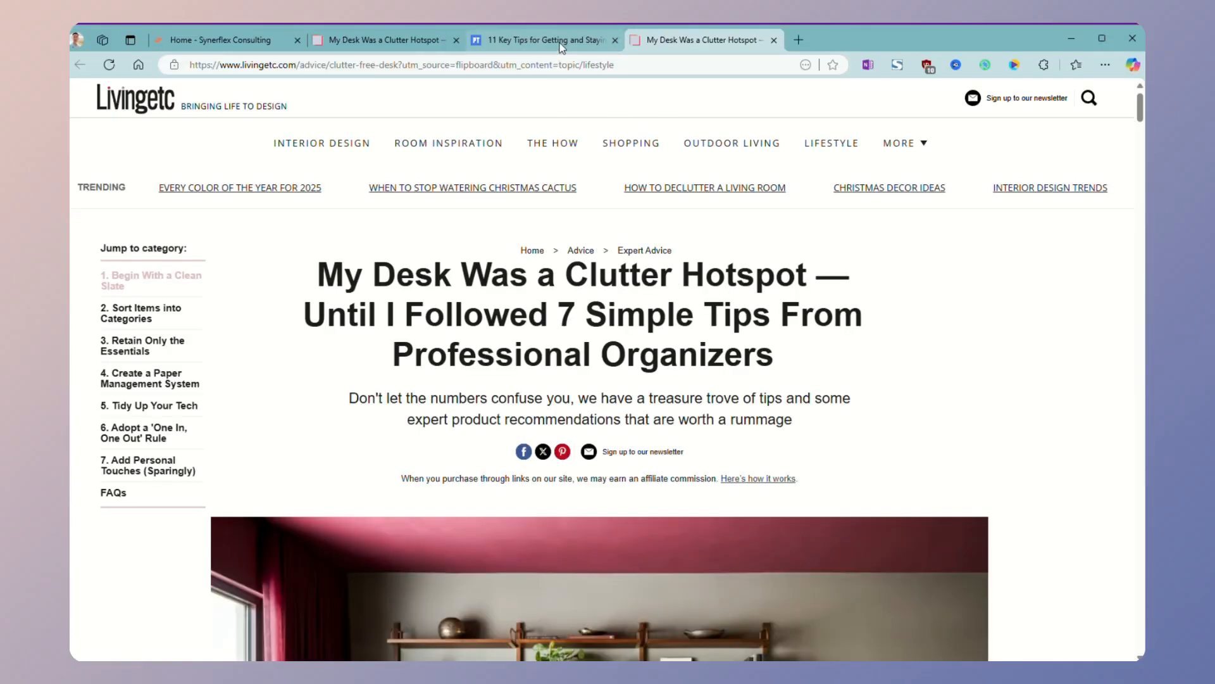
pyautogui.hotkey('alt', 'Tab')
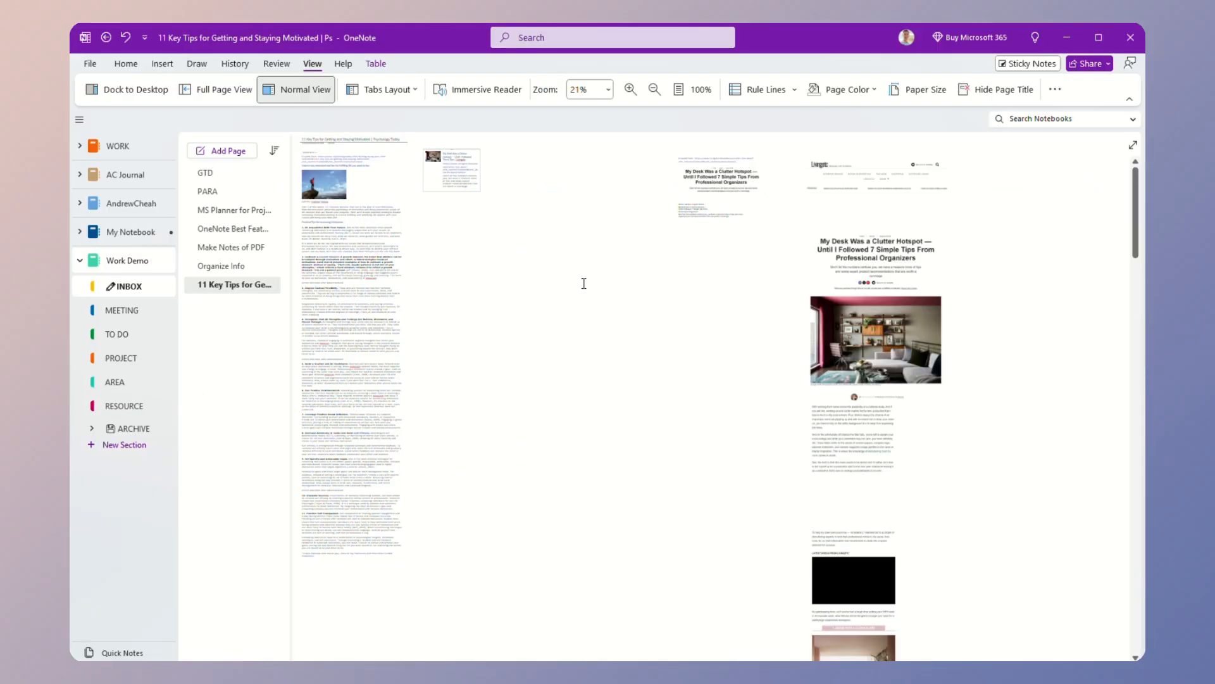